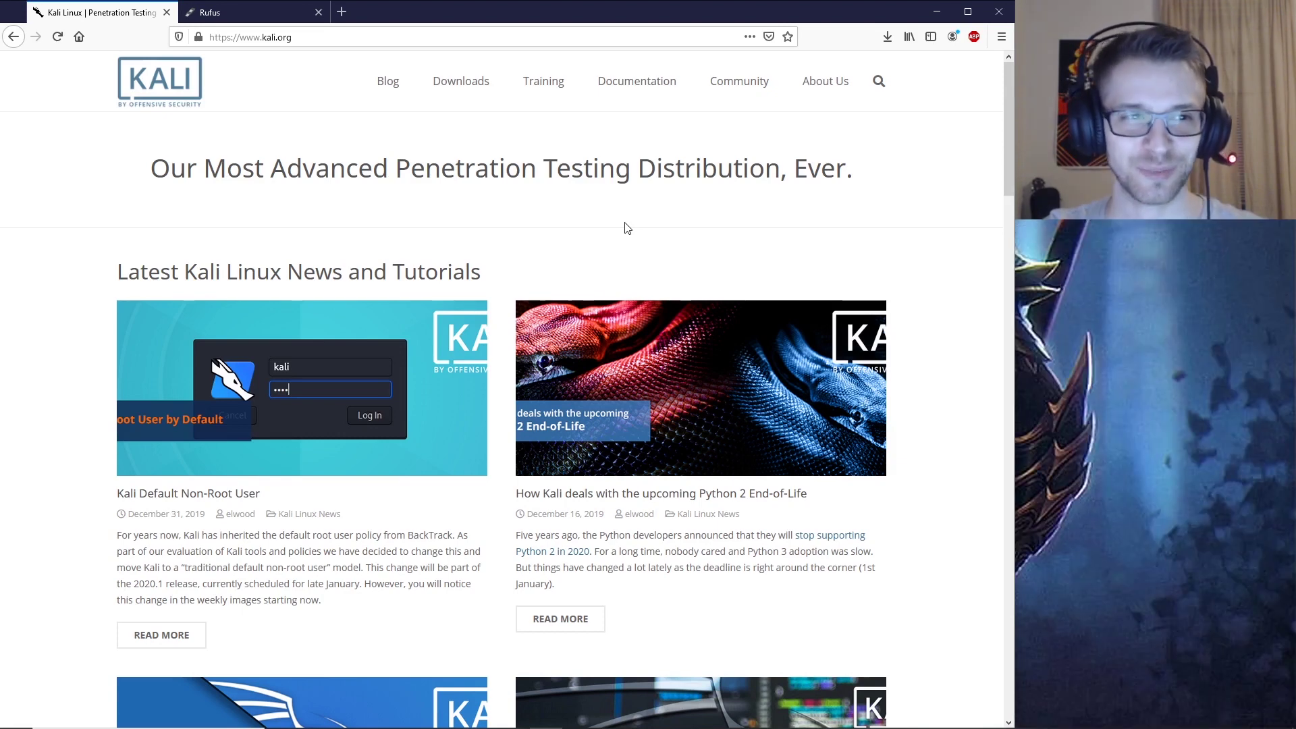
Step: Open the Download Kali Linux page on kali.org and look through the listed 2019.4 images
mouse_move(453, 84)
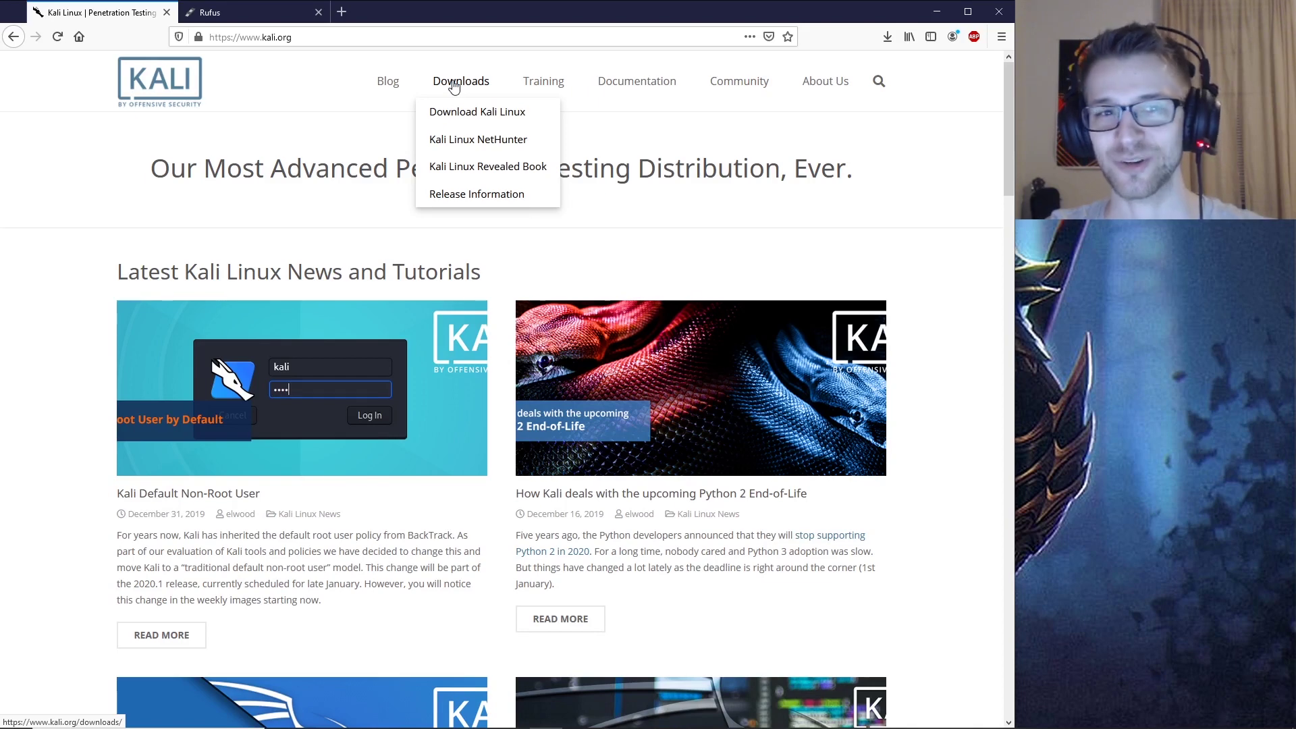
left_click(465, 111)
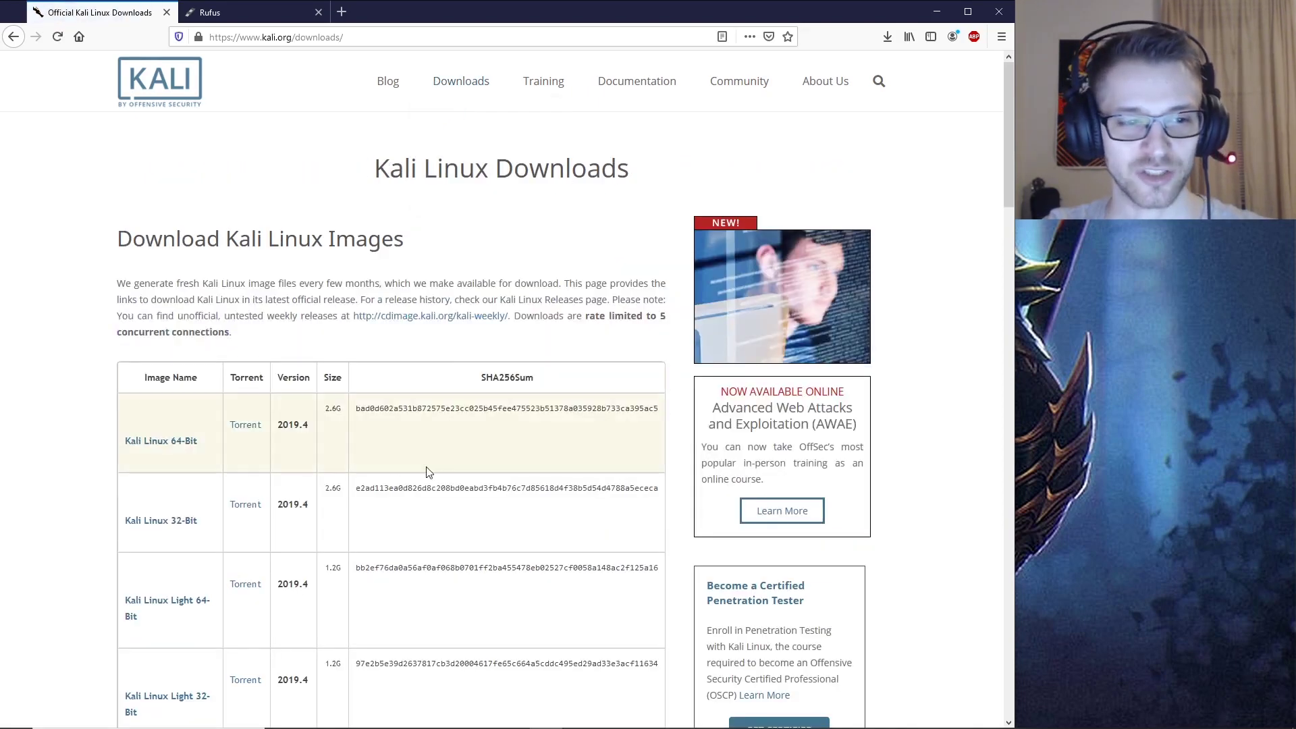
scroll(427, 433, "down", 1)
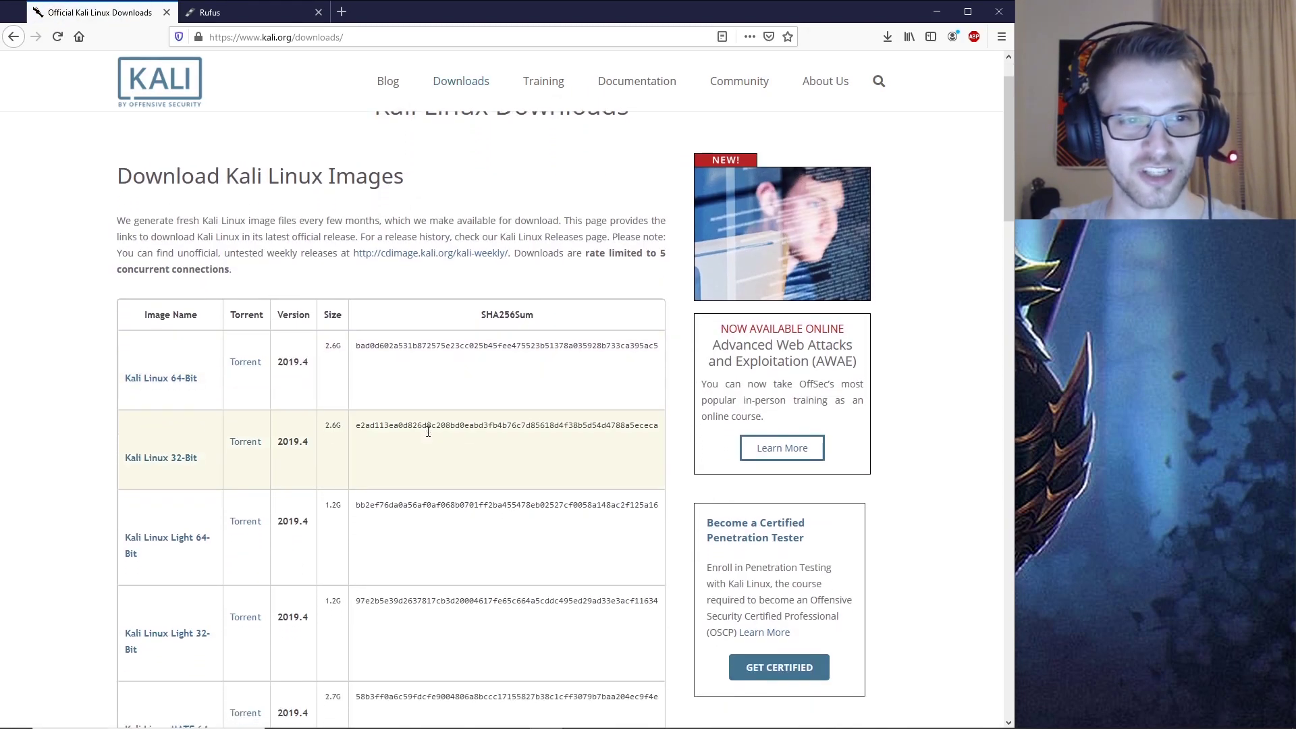
scroll(428, 432, "down", 1)
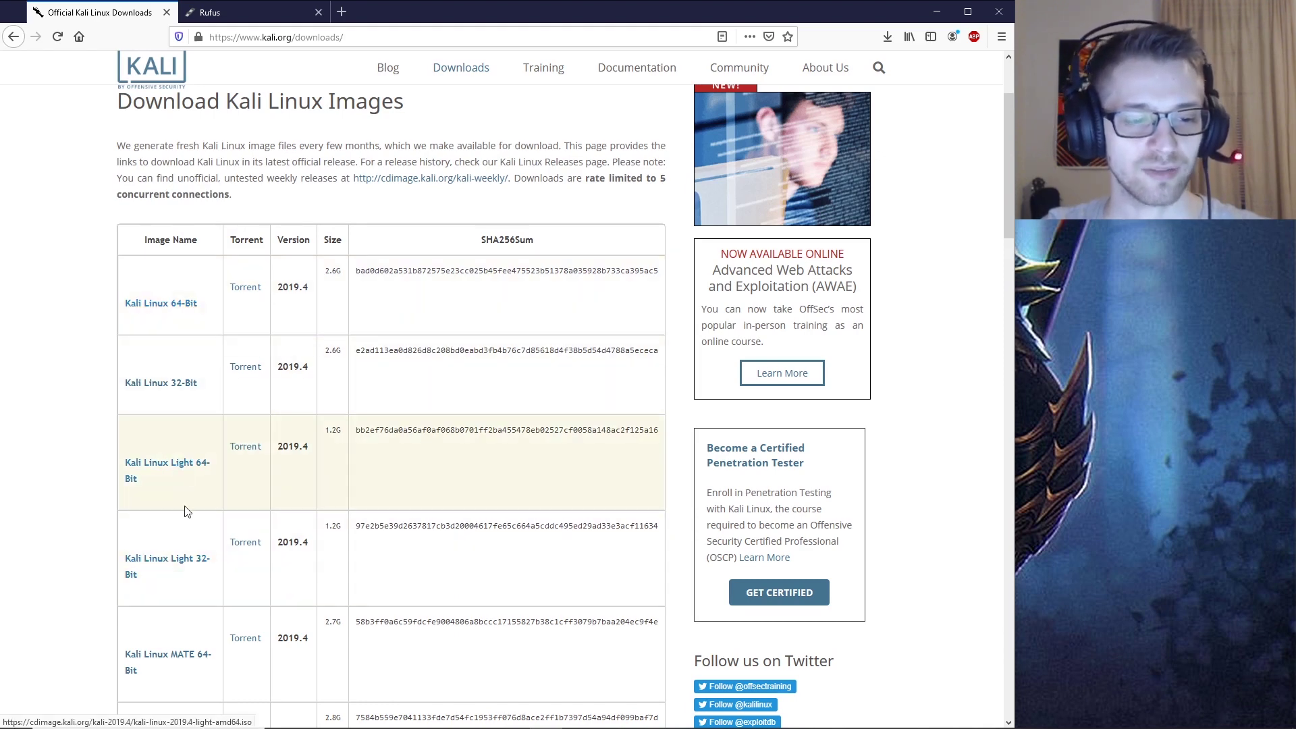
scroll(180, 558, "down", 3)
scroll(185, 513, "down", 3)
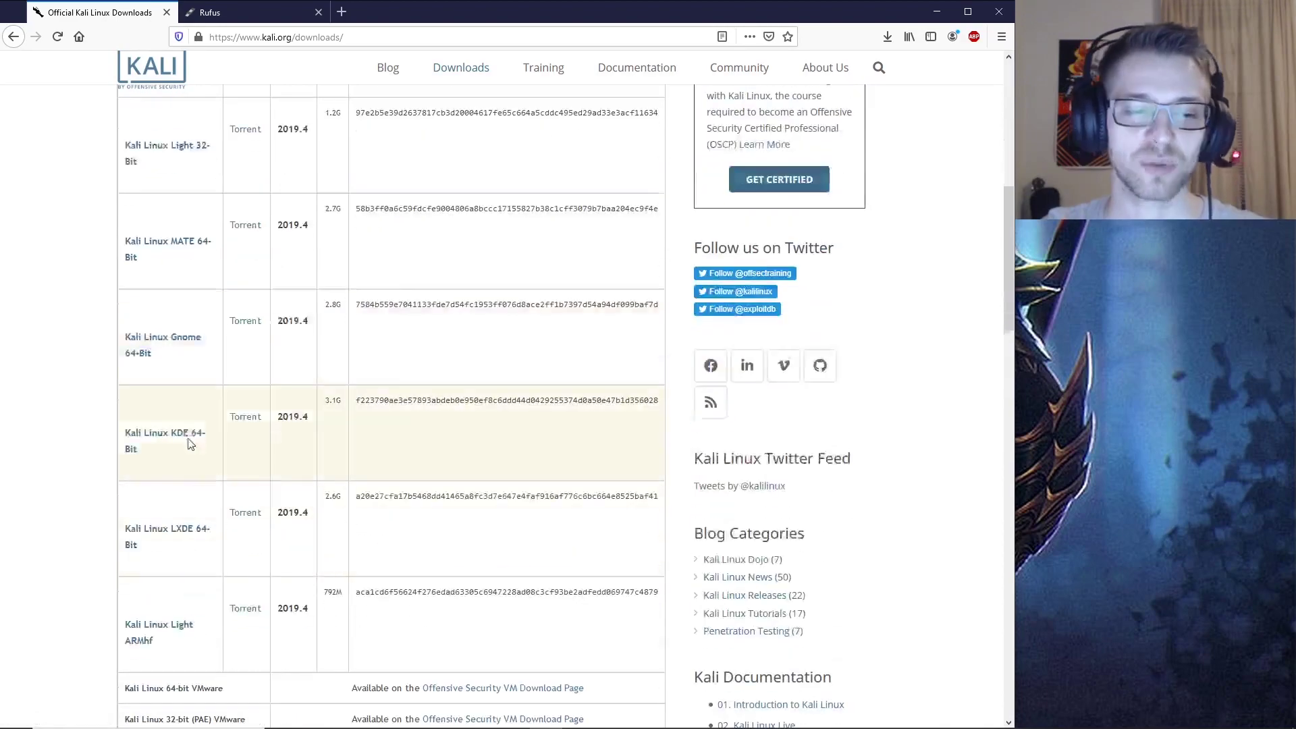
scroll(196, 441, "up", 8)
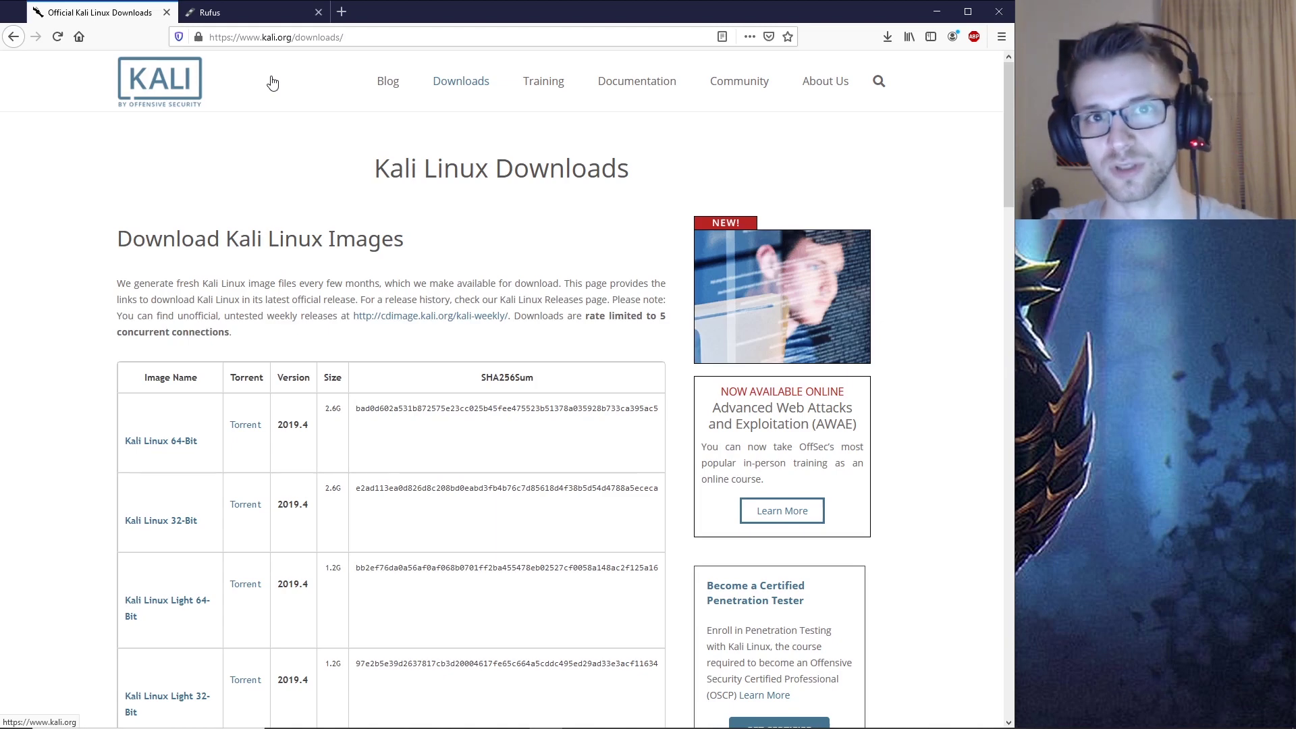
Step: Switch to the Rufus website and download the Rufus 3.8 executable
left_click(276, 11)
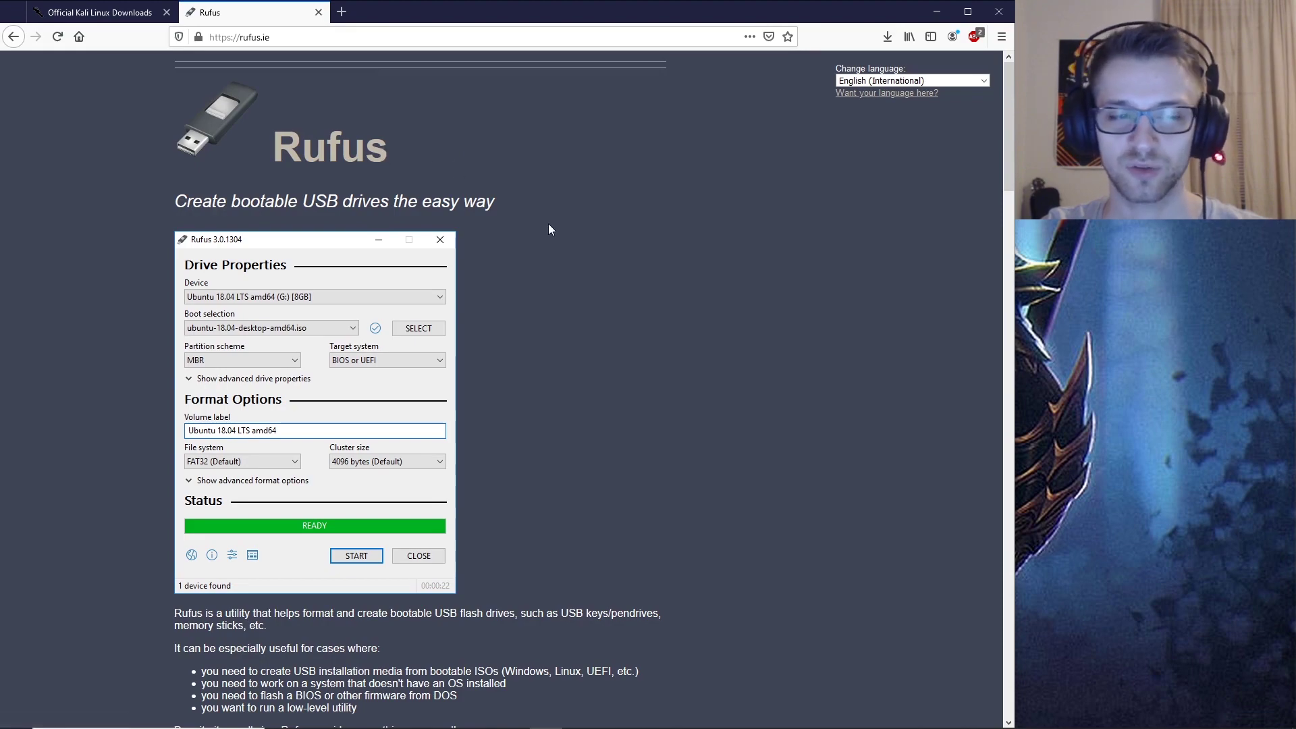
scroll(548, 230, "down", 6)
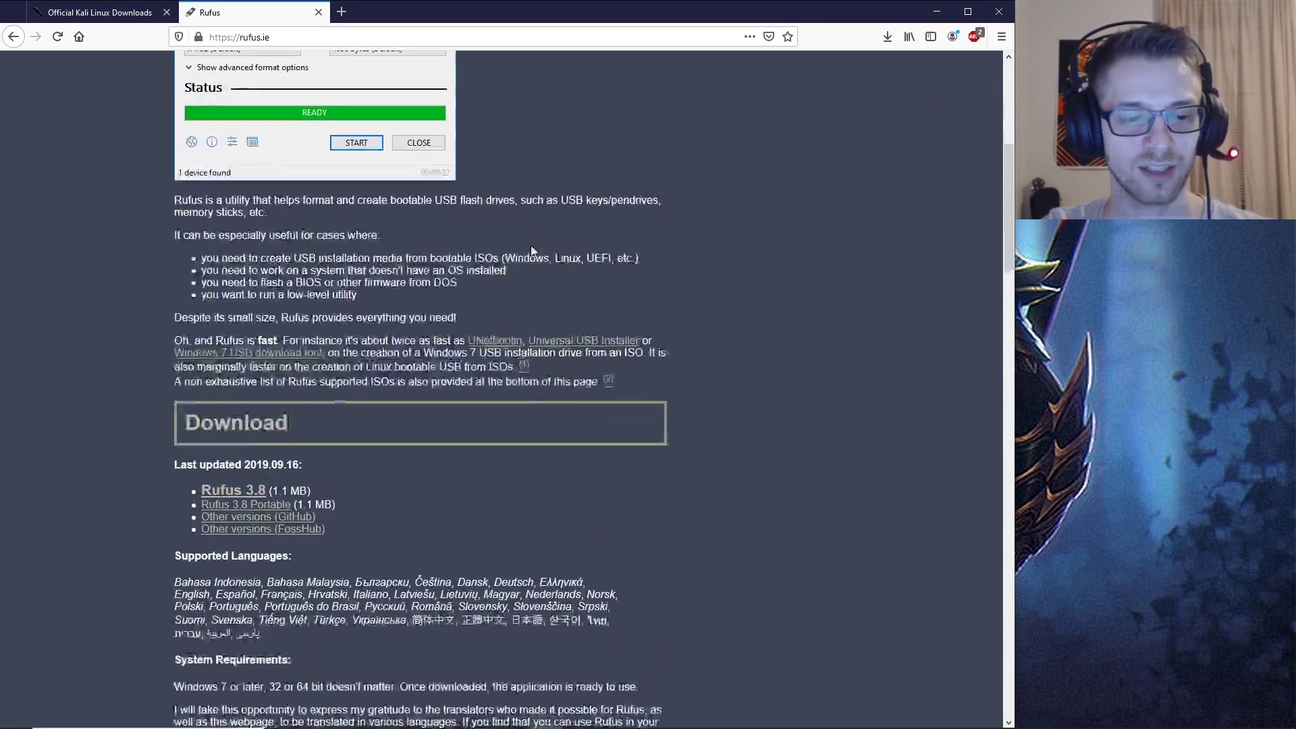
left_click(246, 496)
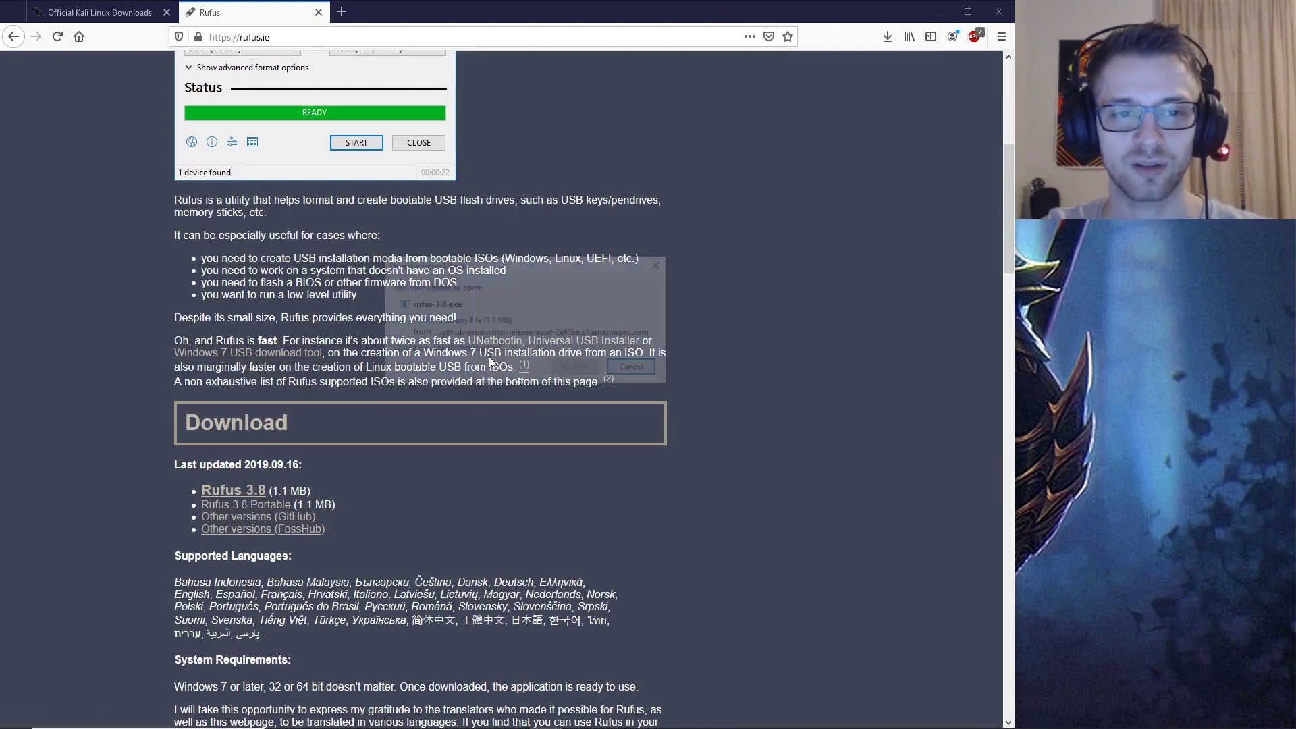
left_click(578, 374)
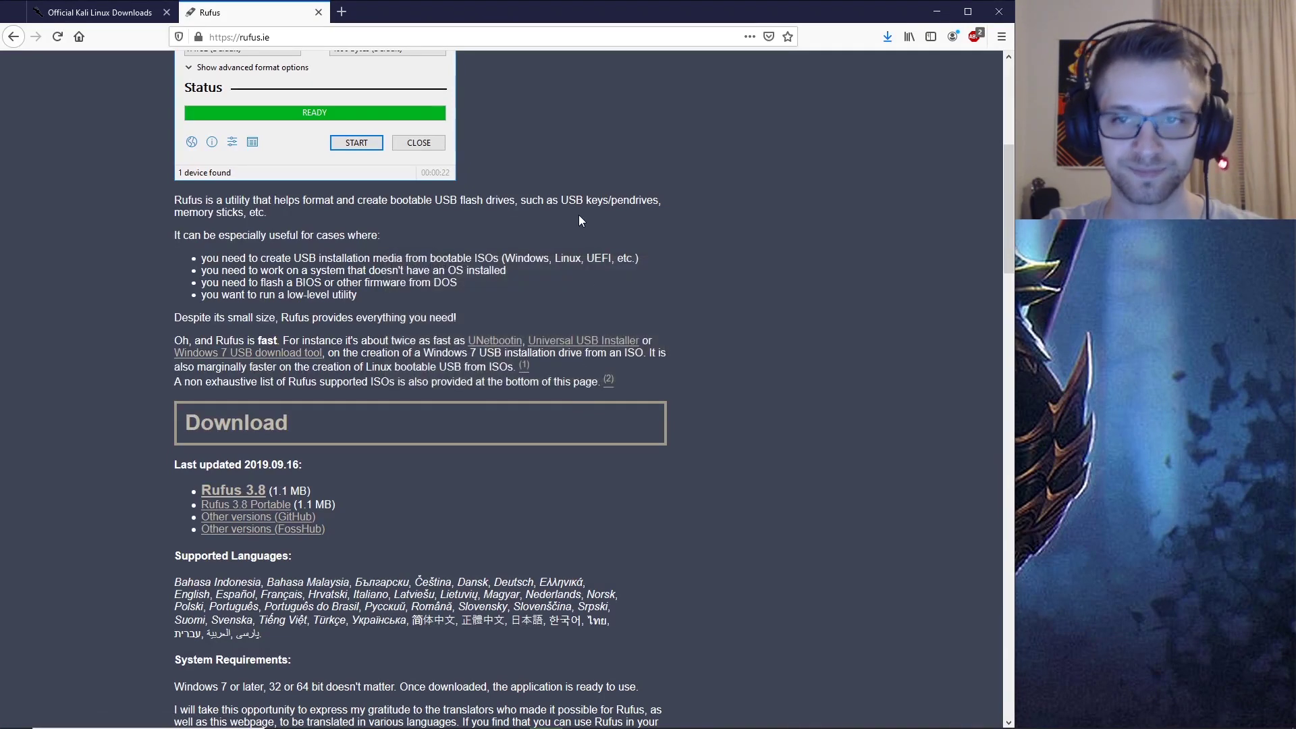
scroll(573, 298, "up", 5)
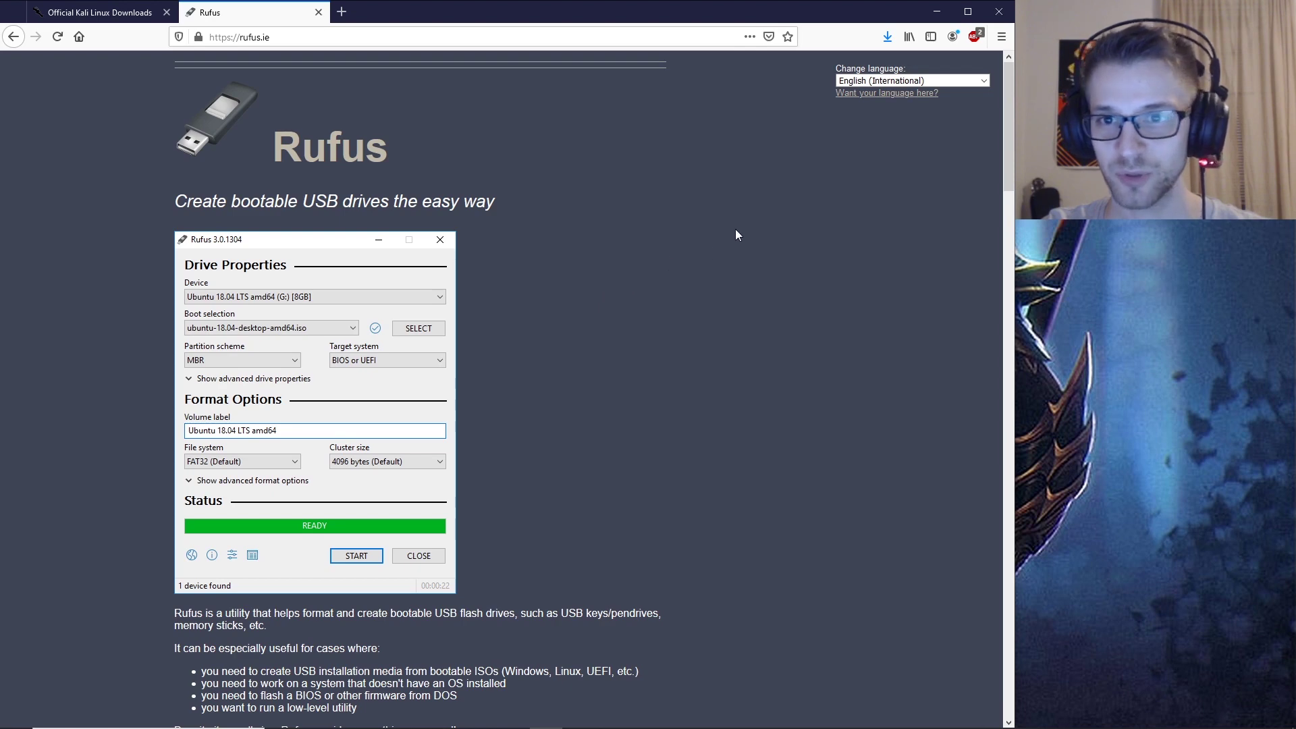
Step: Run the newly downloaded rufus-3.8.exe and minimise the browser window
left_click(882, 38)
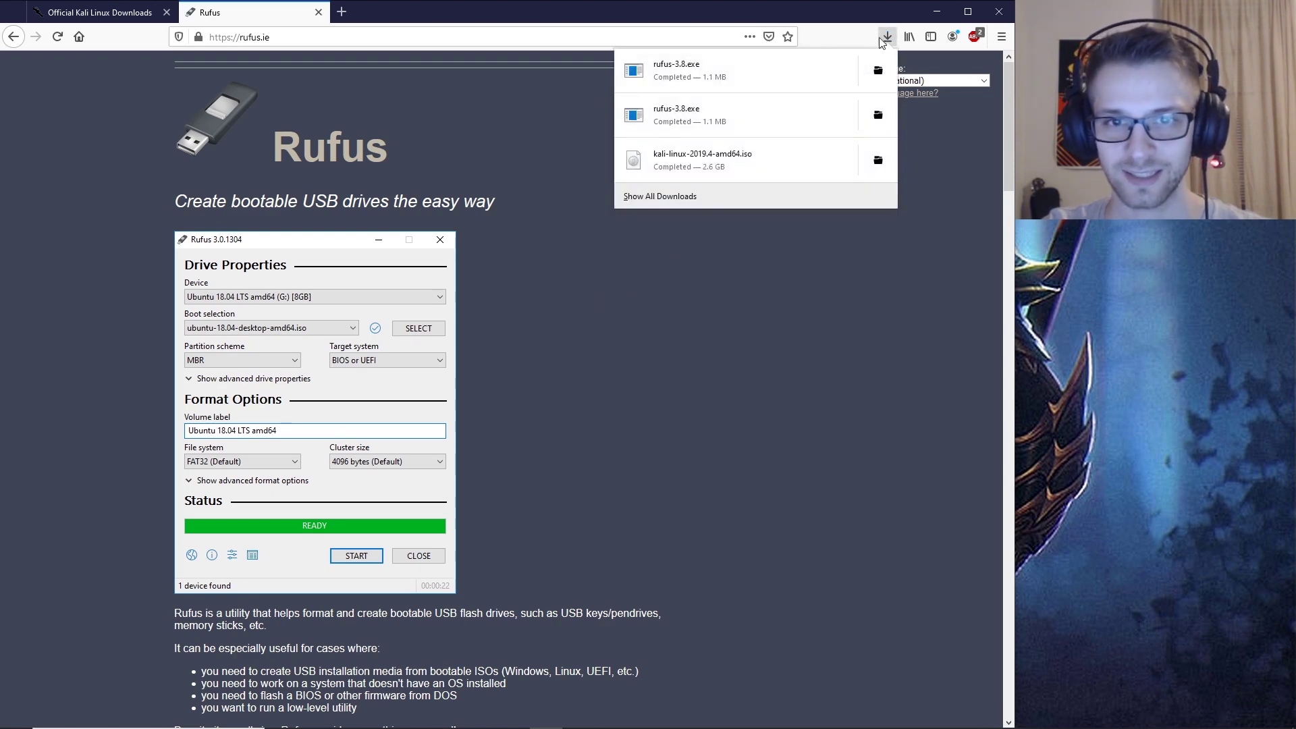
left_click(688, 70)
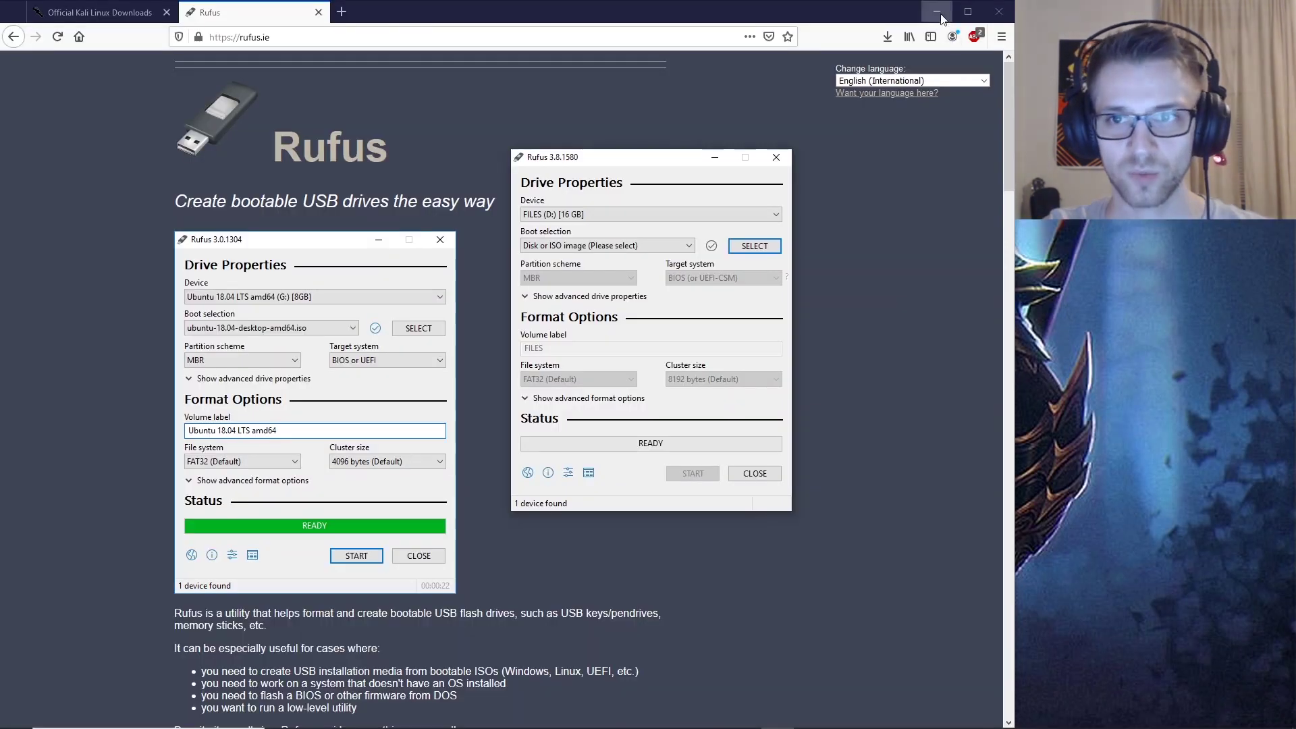
left_click(941, 14)
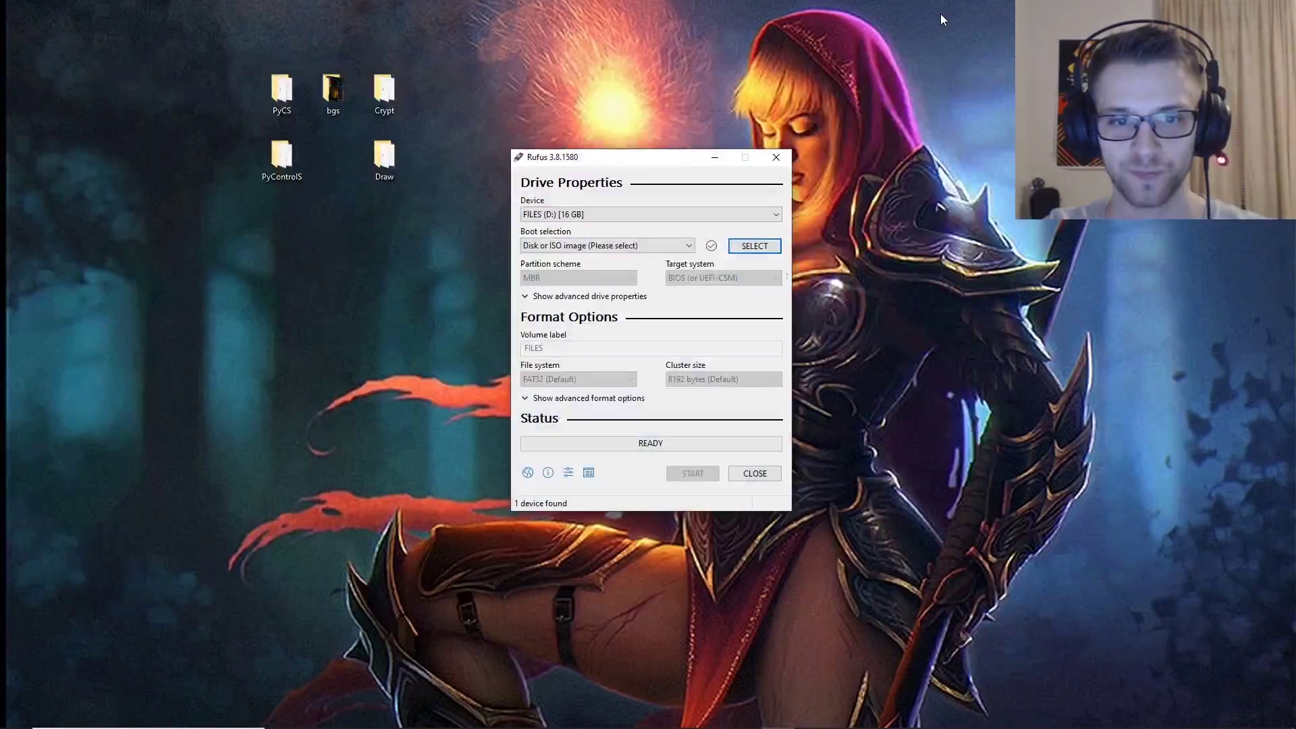
Step: Keep the boot selection on Disk or ISO image and load kali-linux-2019.4-amd64 from the Downloads folder
left_click(577, 247)
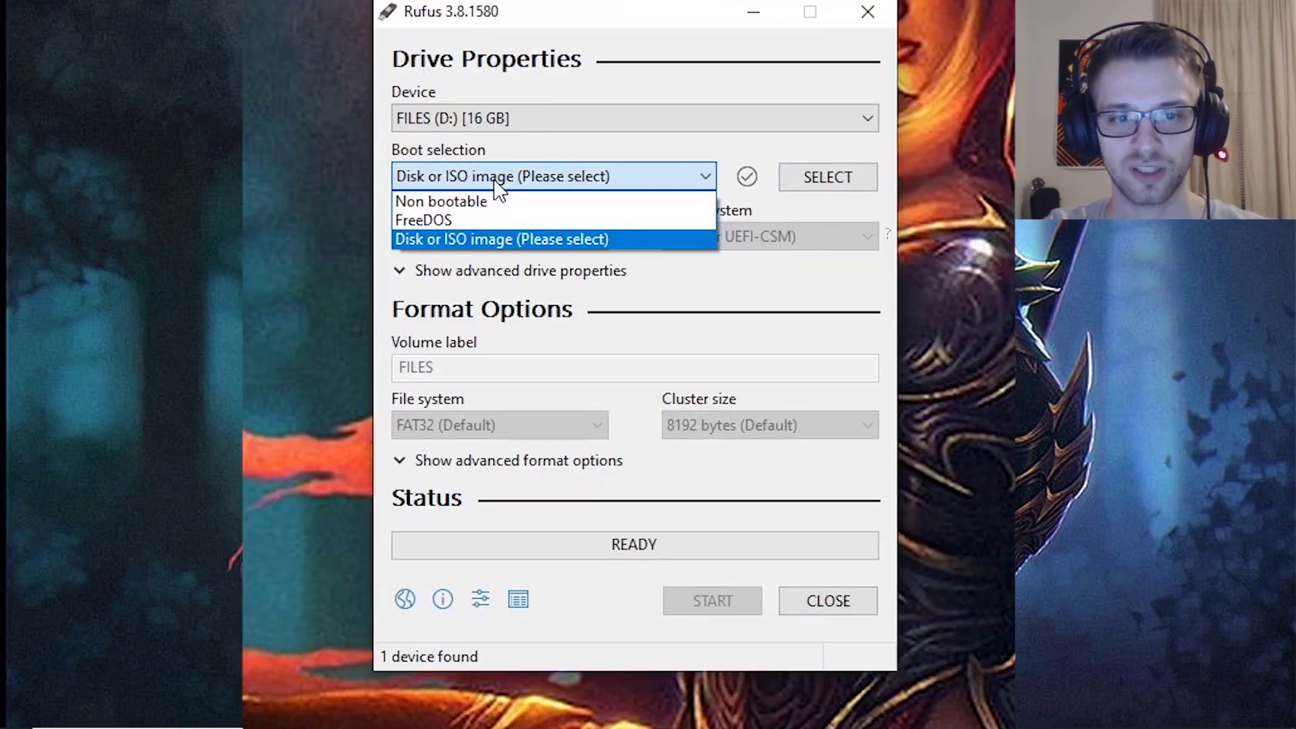
left_click(496, 181)
left_click(859, 179)
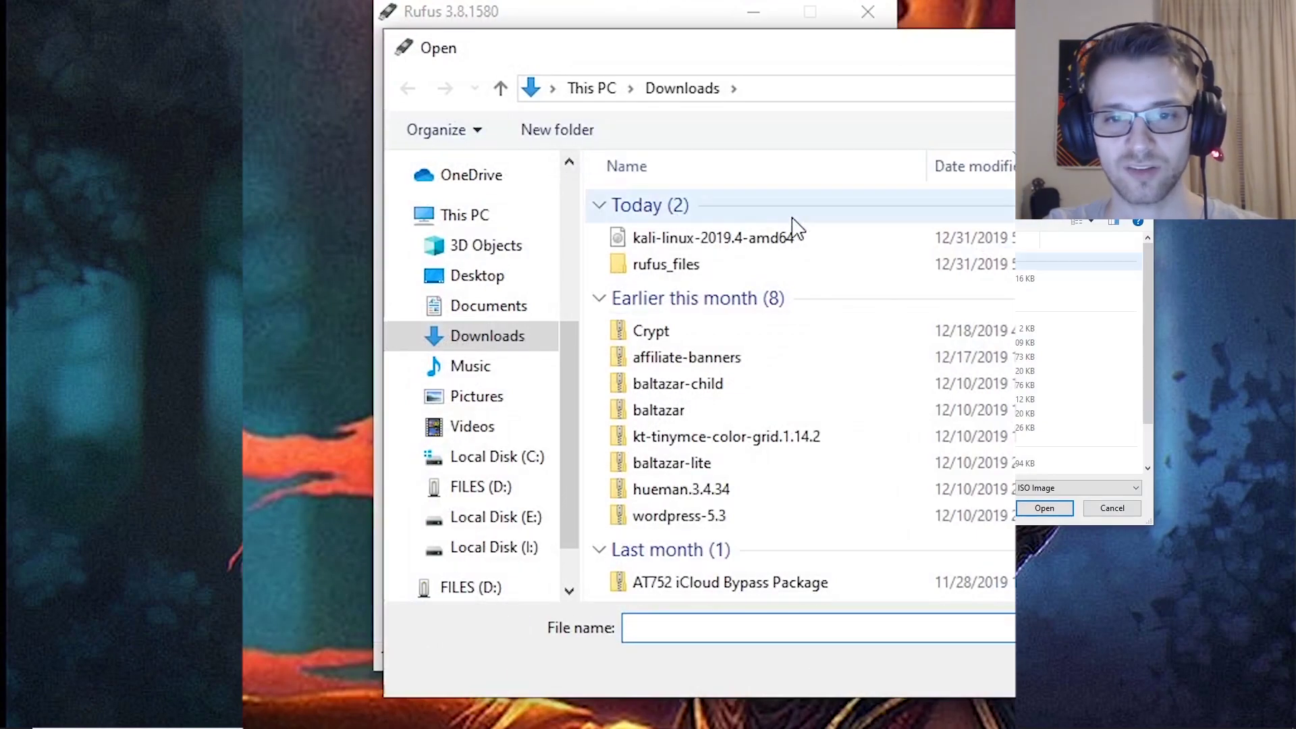
double_click(779, 251)
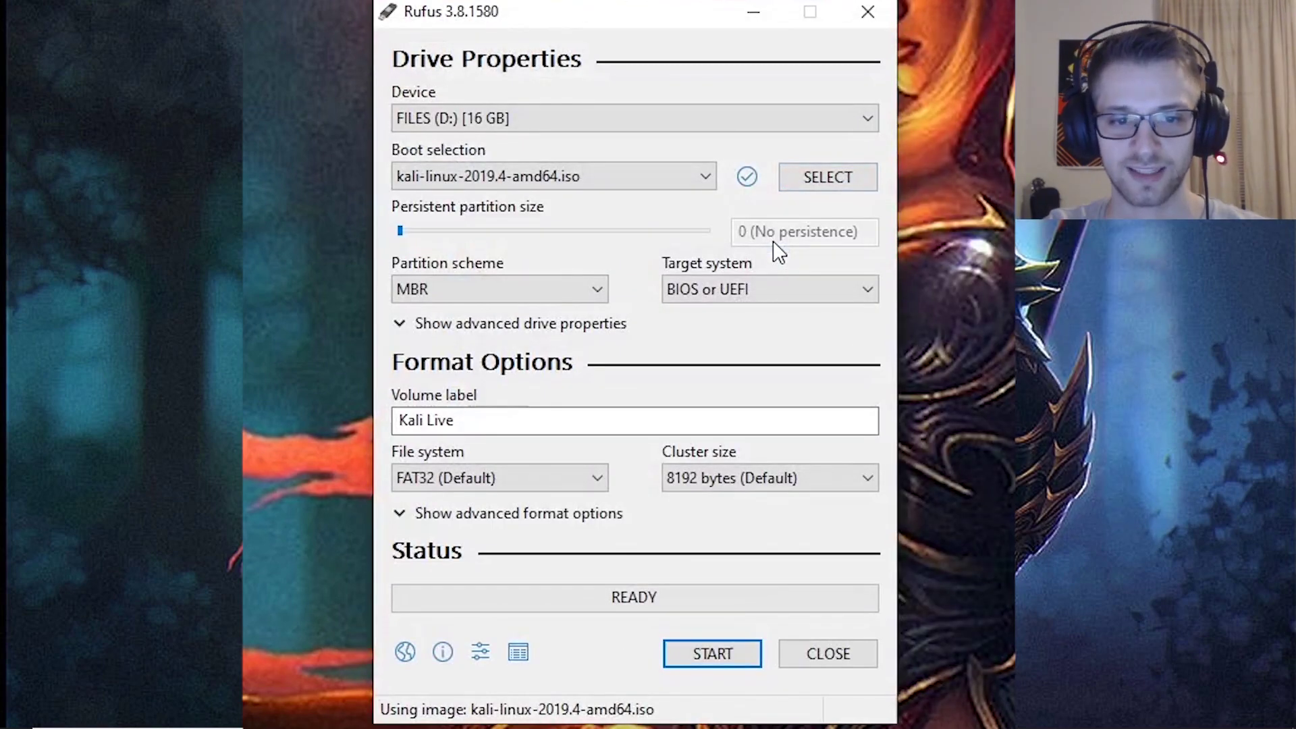
Step: Start writing the Kali image to the FILES (D:) drive in ISO Image mode and accept erasing its data
left_click_drag(547, 414, 301, 425)
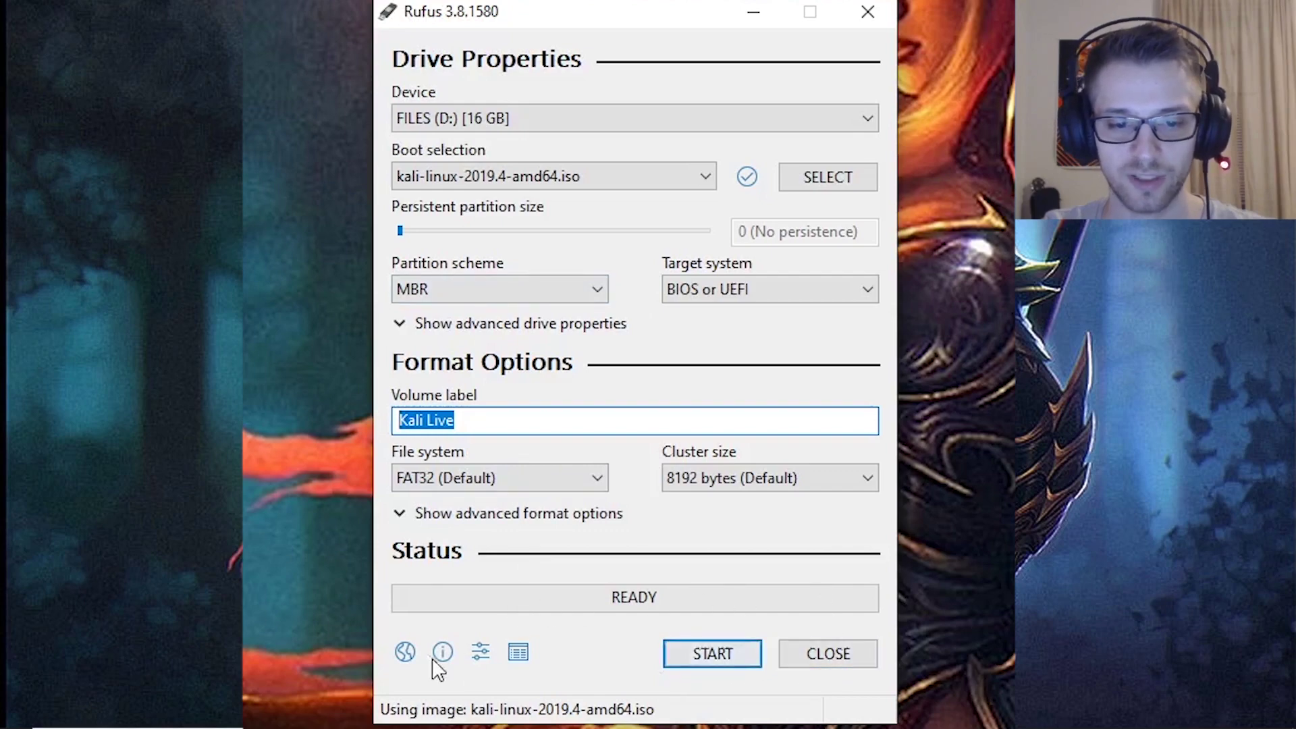
left_click(710, 653)
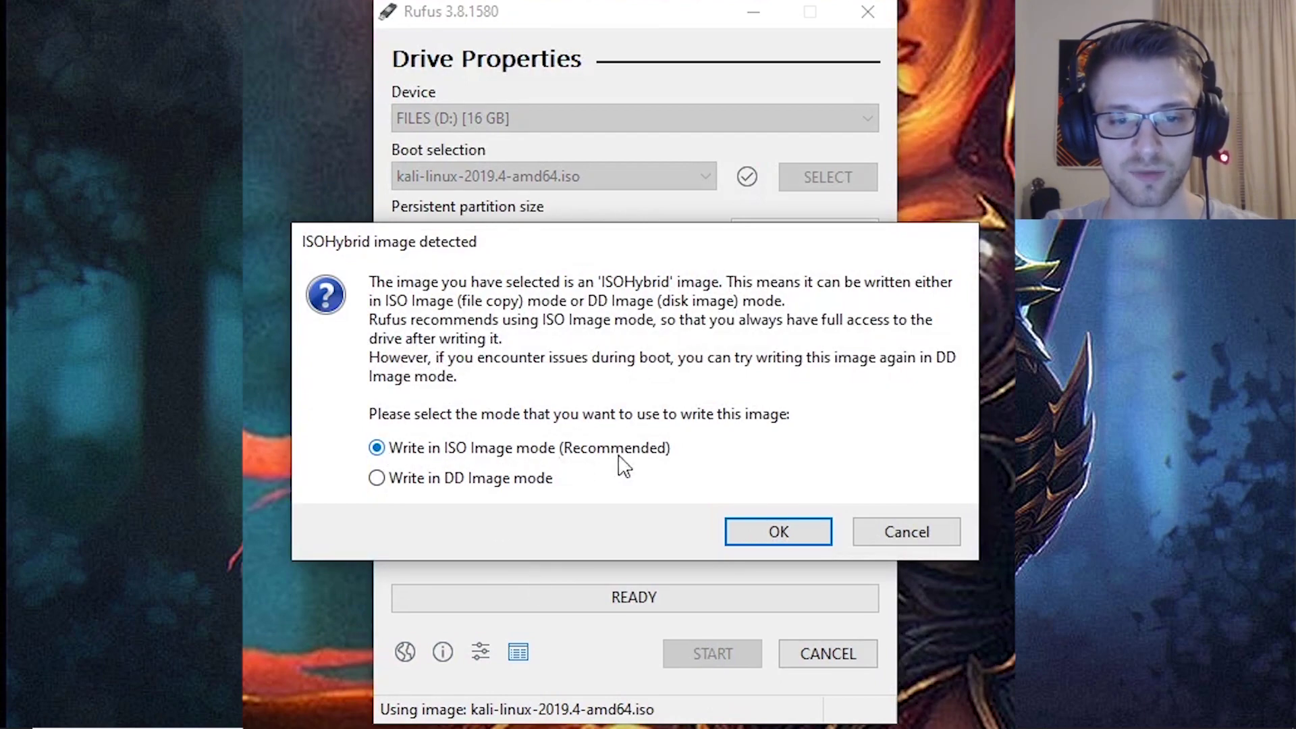
left_click(787, 544)
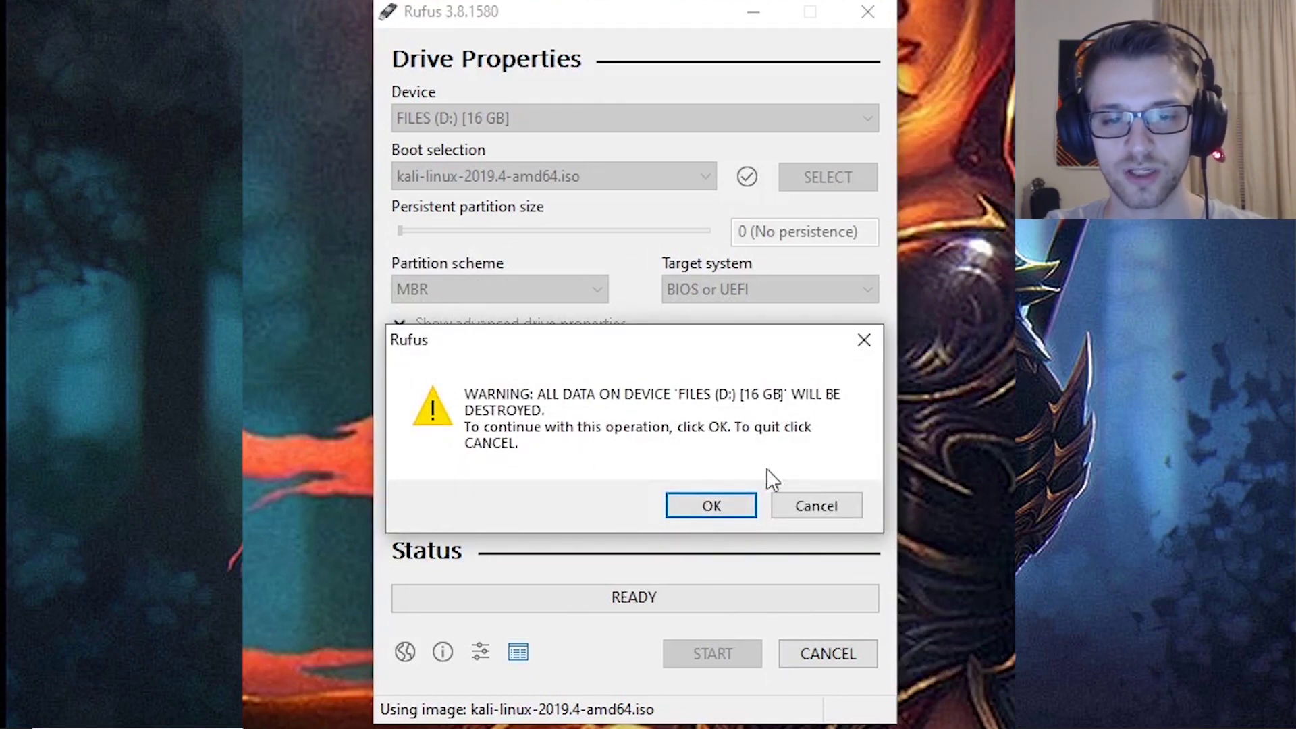
left_click(727, 506)
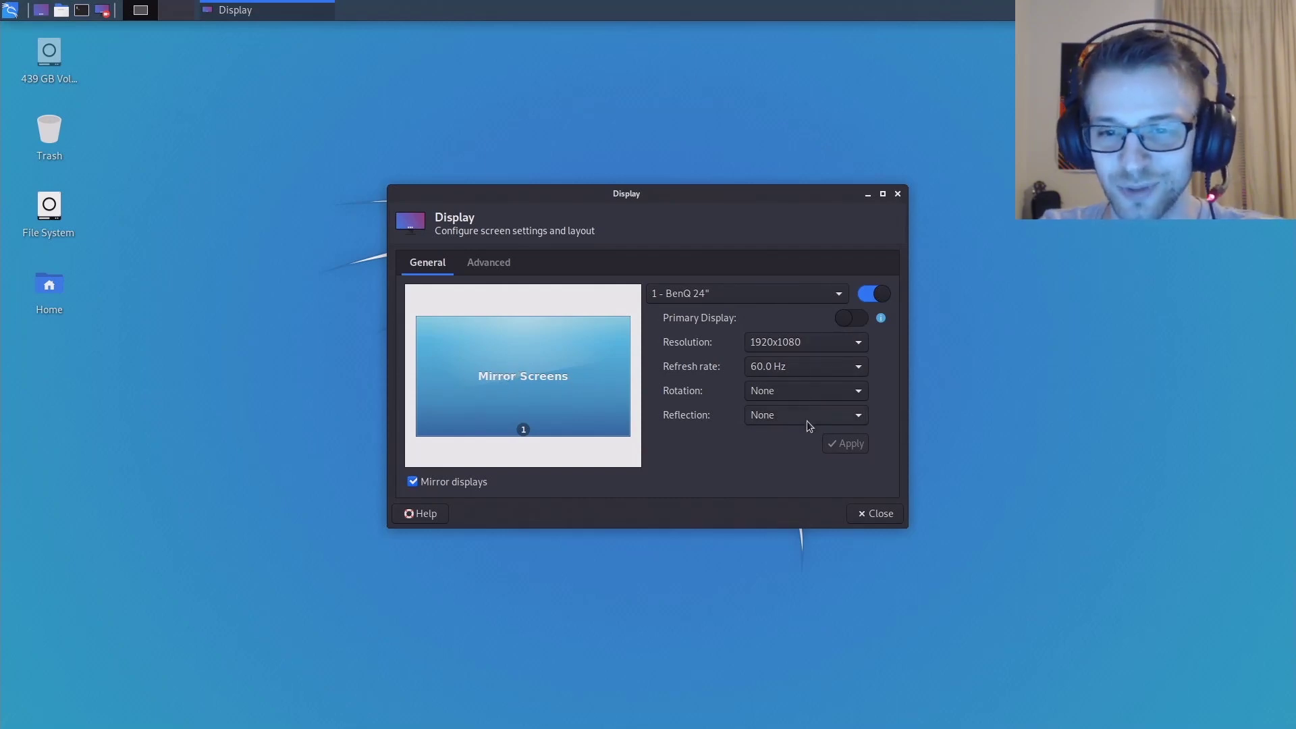
Step: Check the advanced and general display settings on the Kali desktop, close them, and dismiss the network connections list
left_click(499, 262)
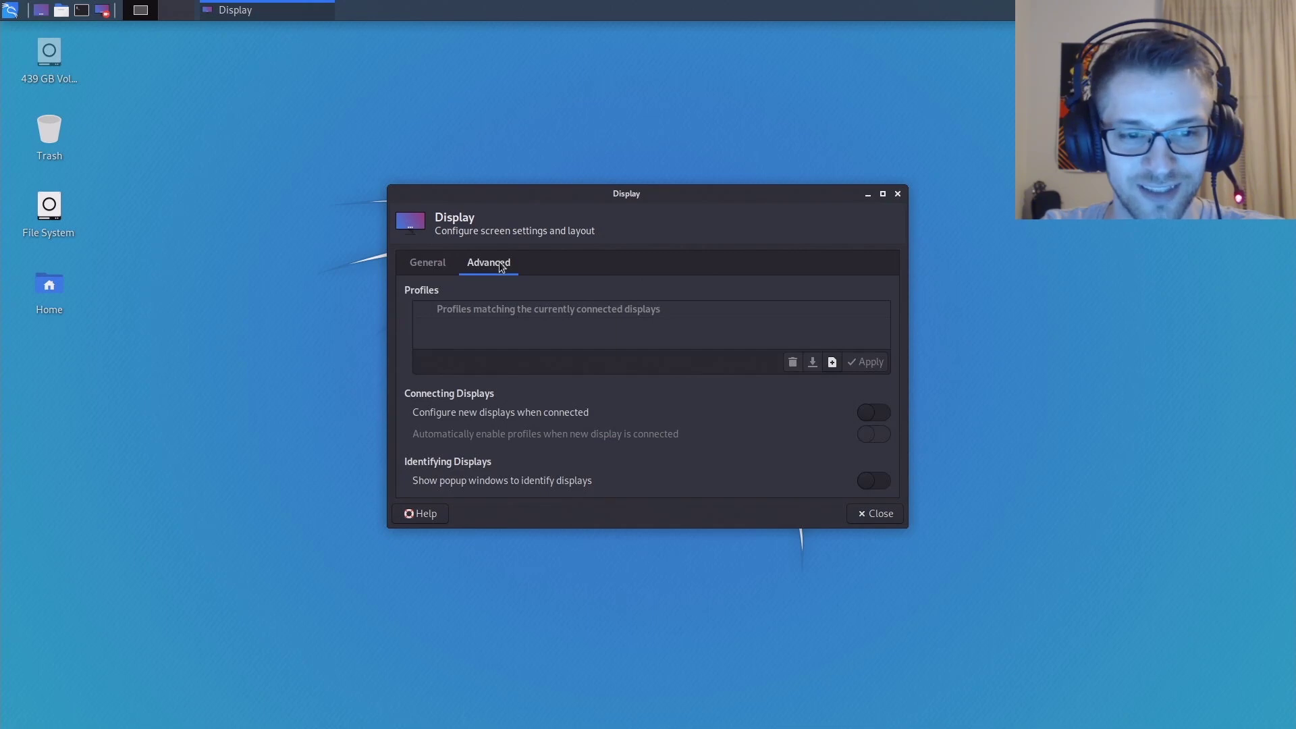
left_click(439, 265)
left_click(863, 515)
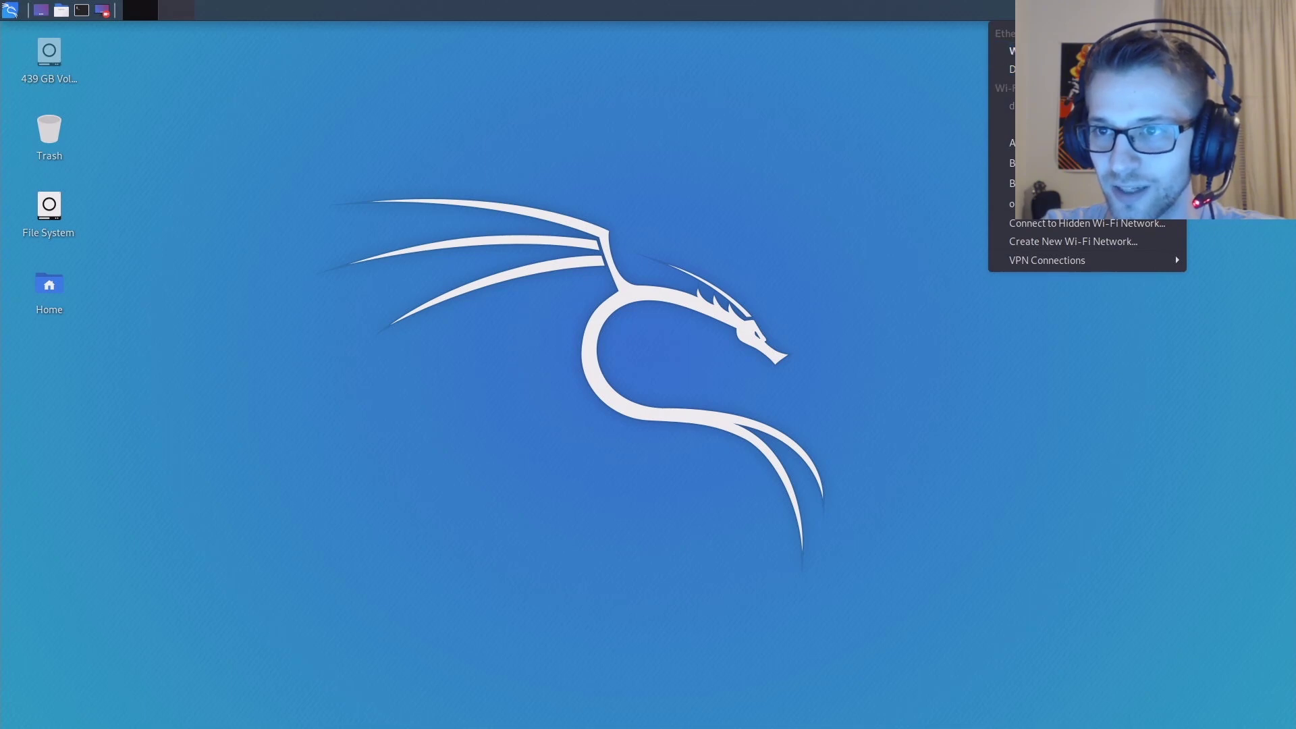
key("Escape")
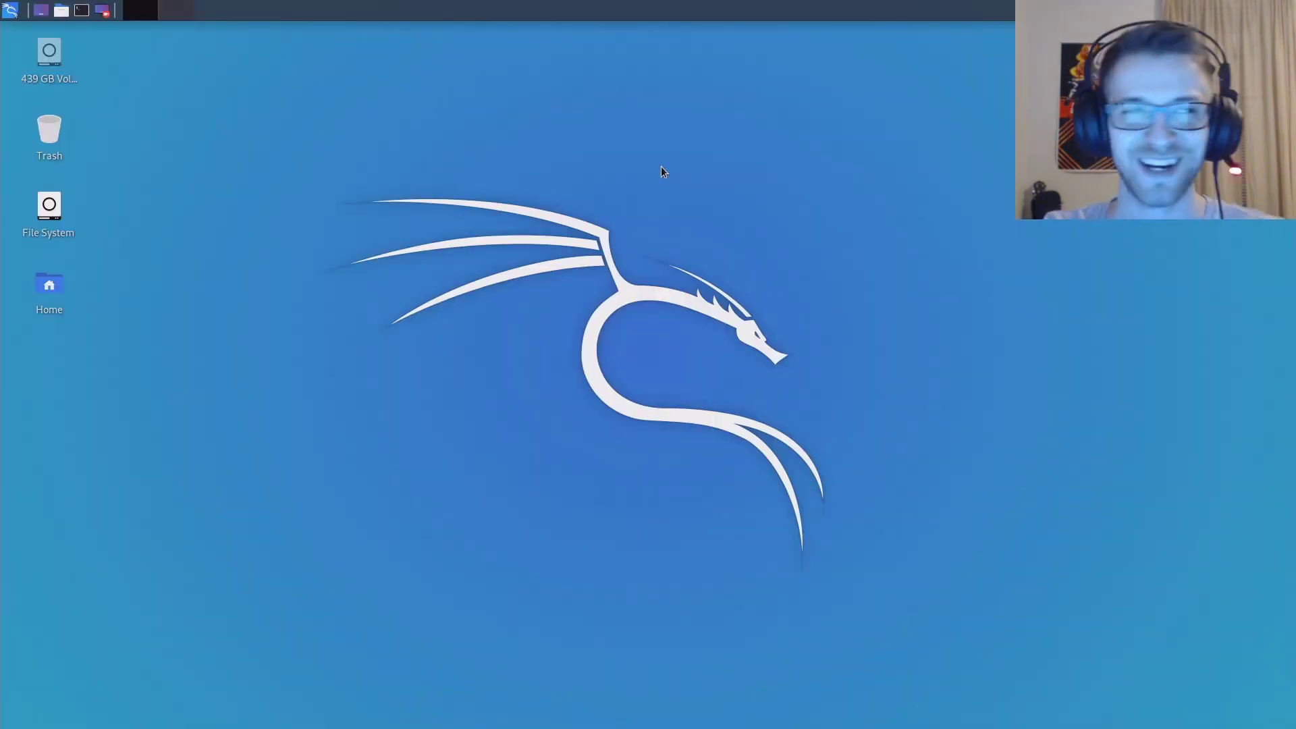
Step: Examine the Kali applications by category, from Information Gathering through Password Attacks
left_click(11, 9)
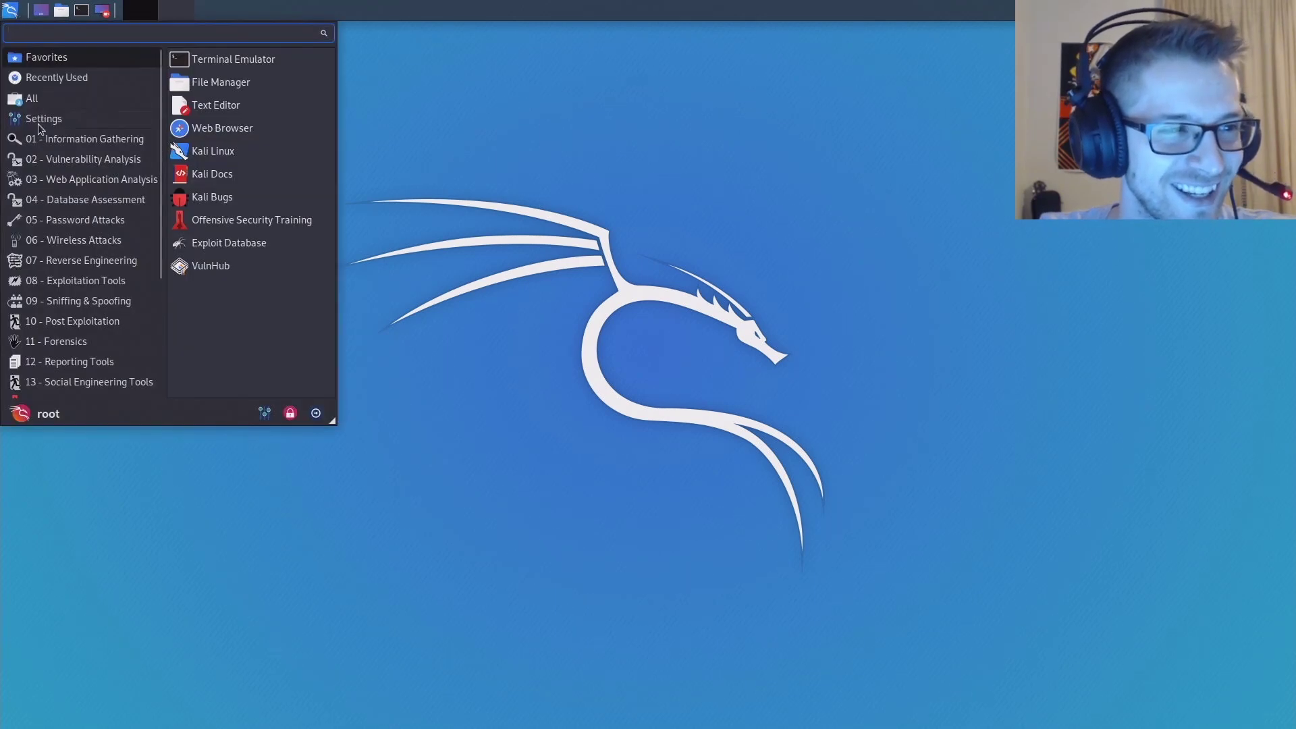
scroll(55, 159, "down", 1)
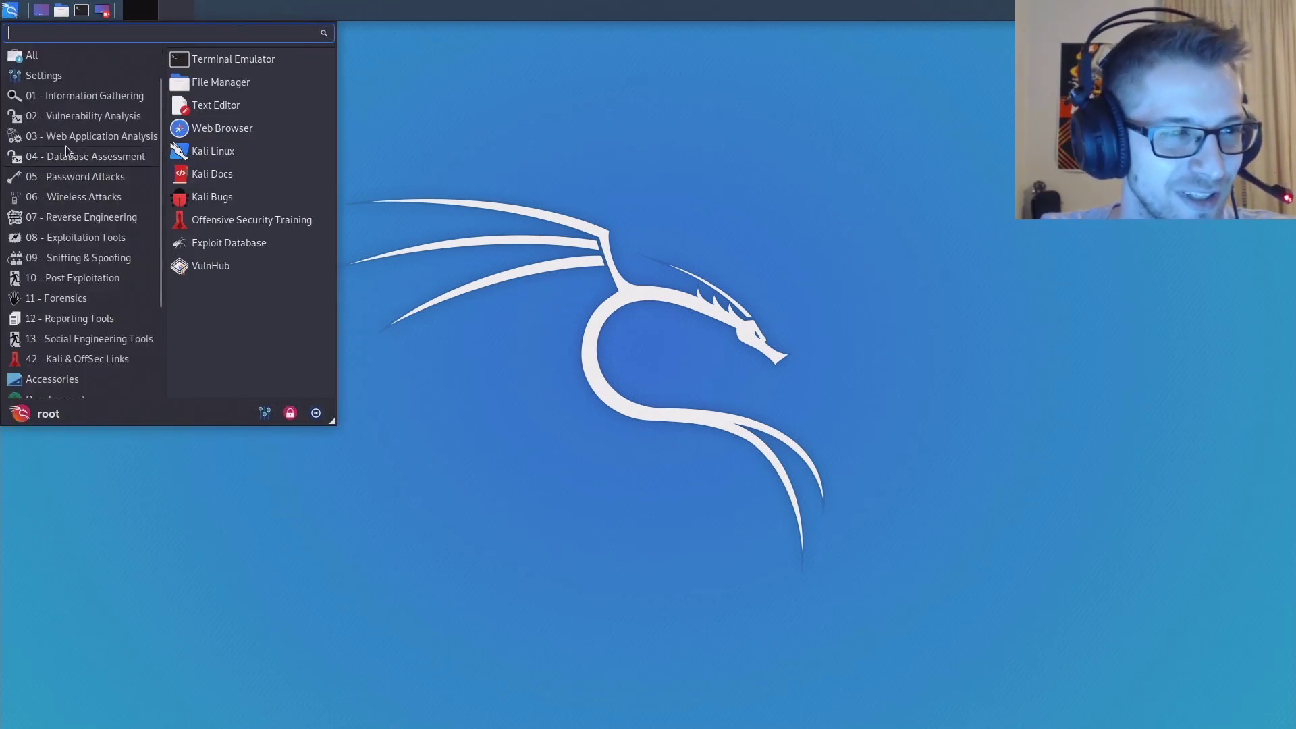
left_click(78, 96)
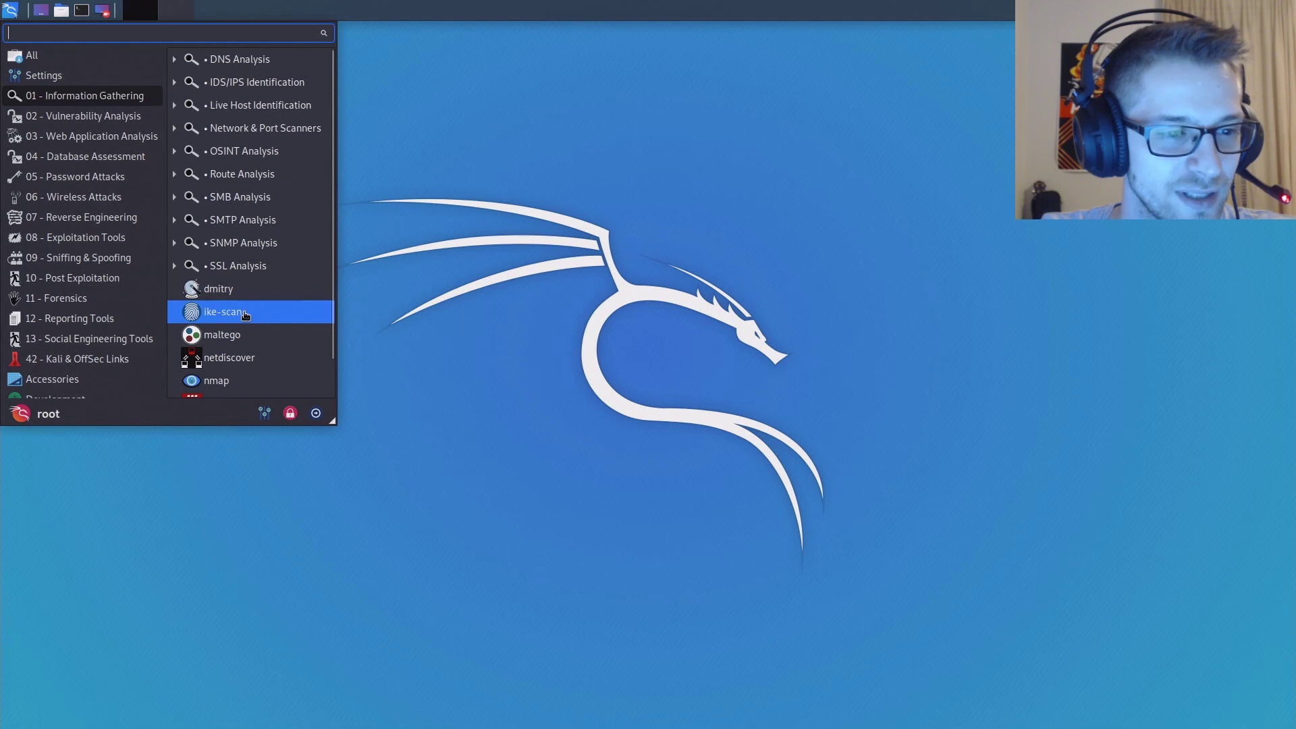
scroll(246, 316, "down", 1)
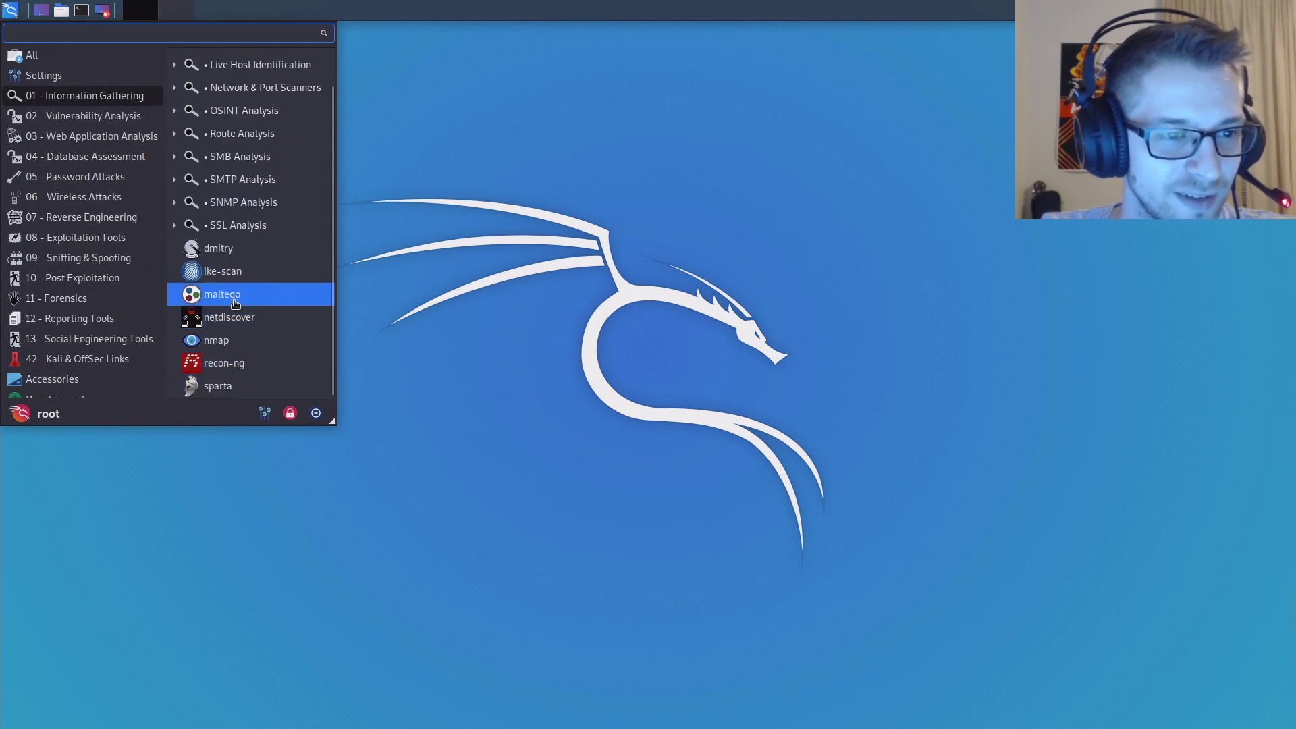
left_click(104, 122)
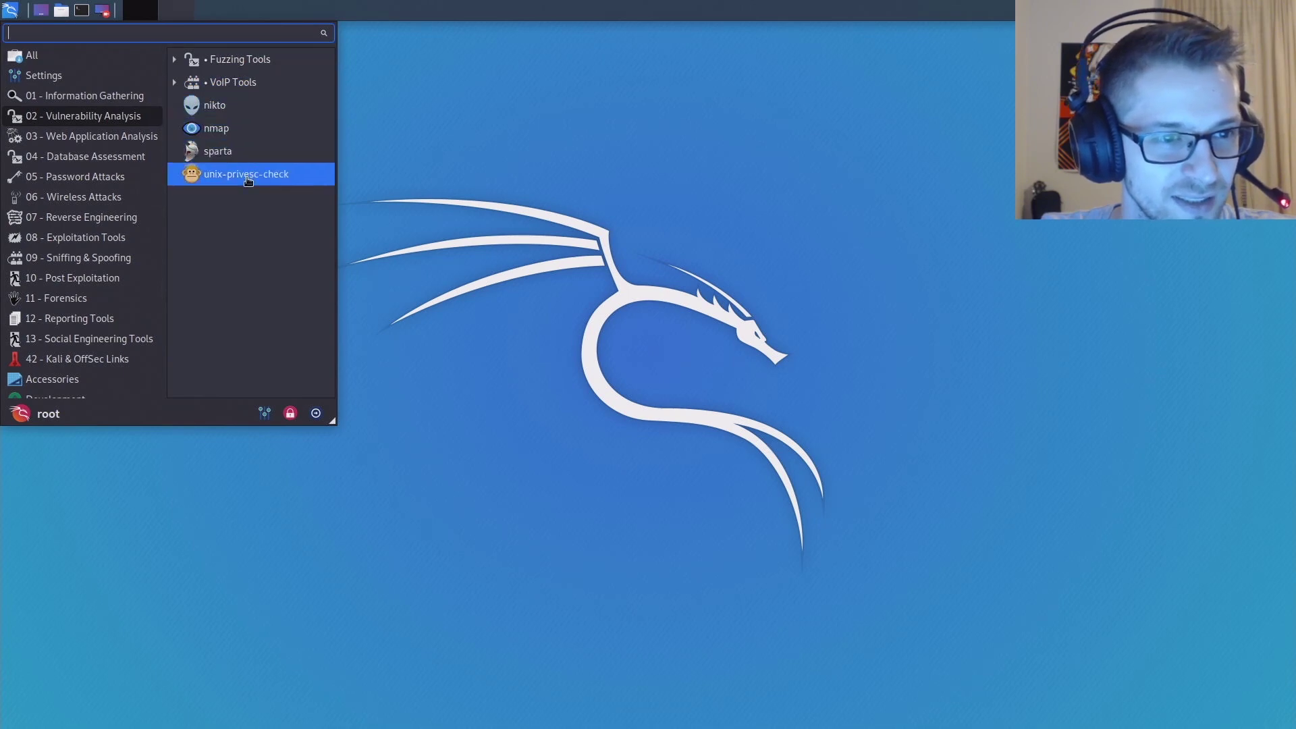
left_click(112, 137)
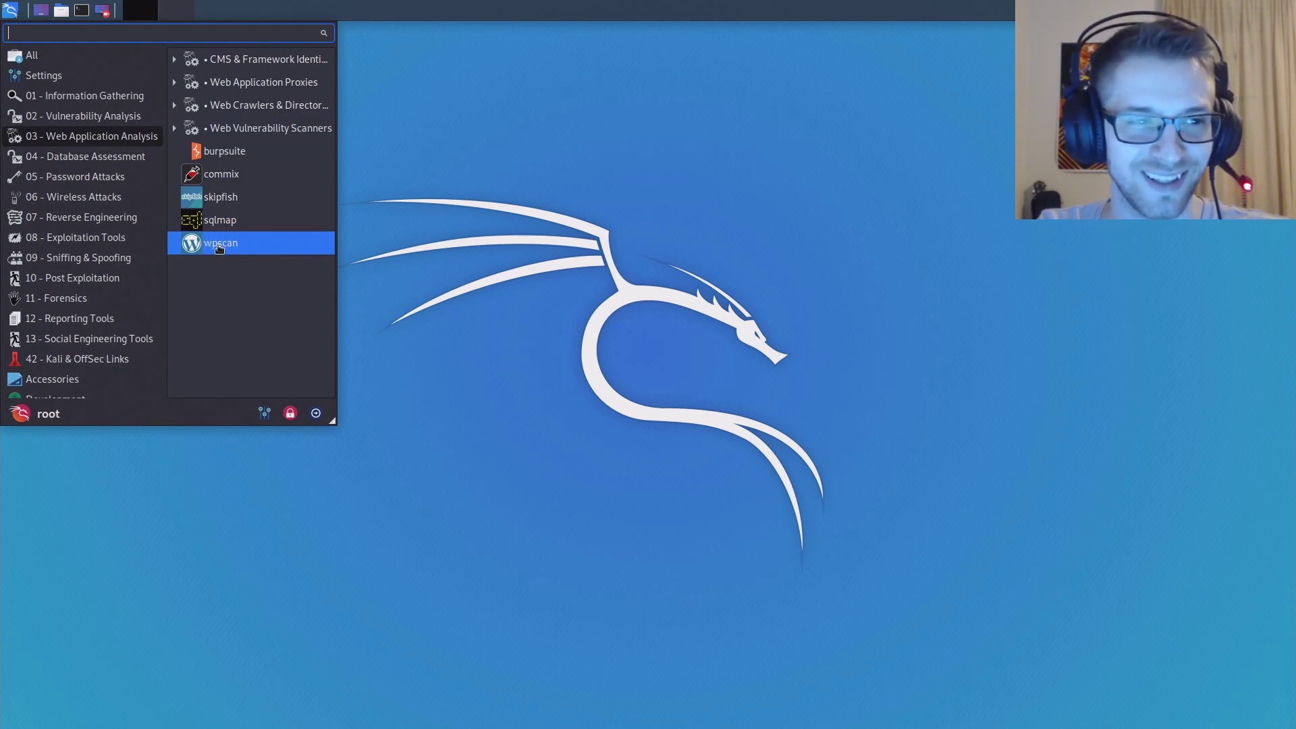
mouse_move(115, 159)
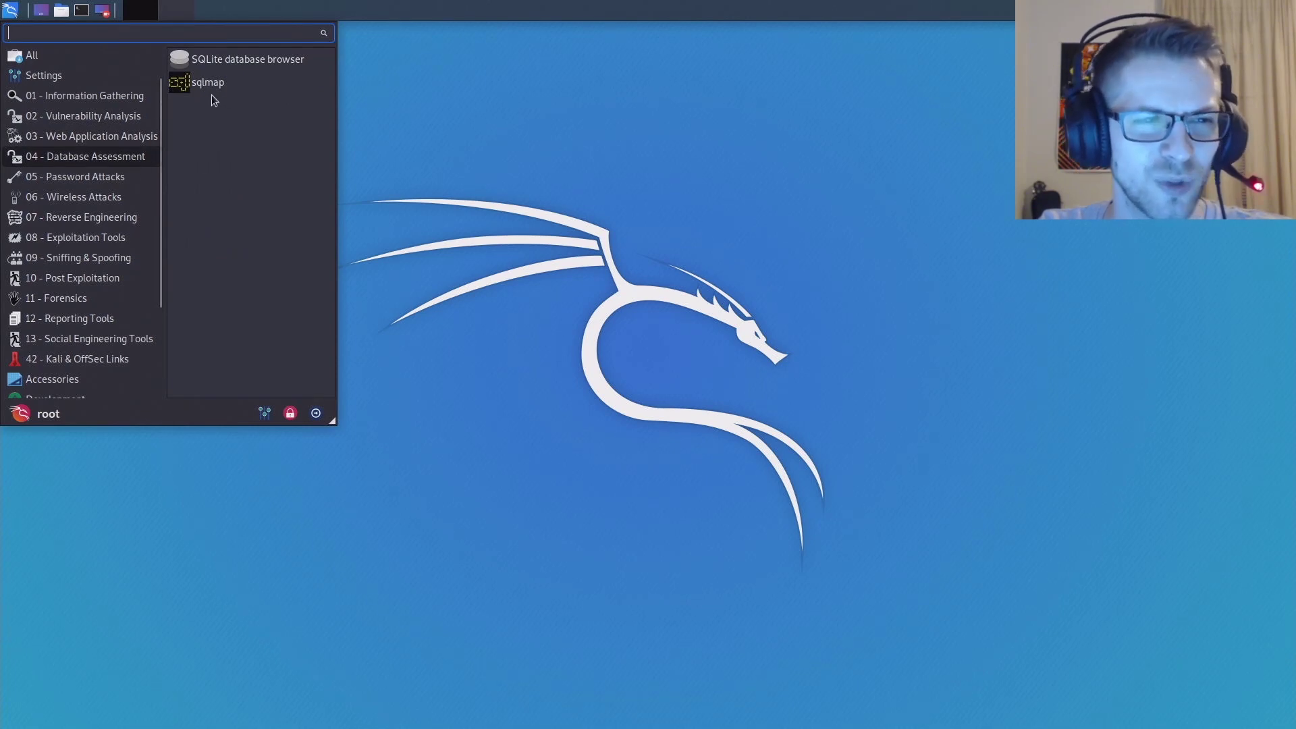
mouse_move(56, 179)
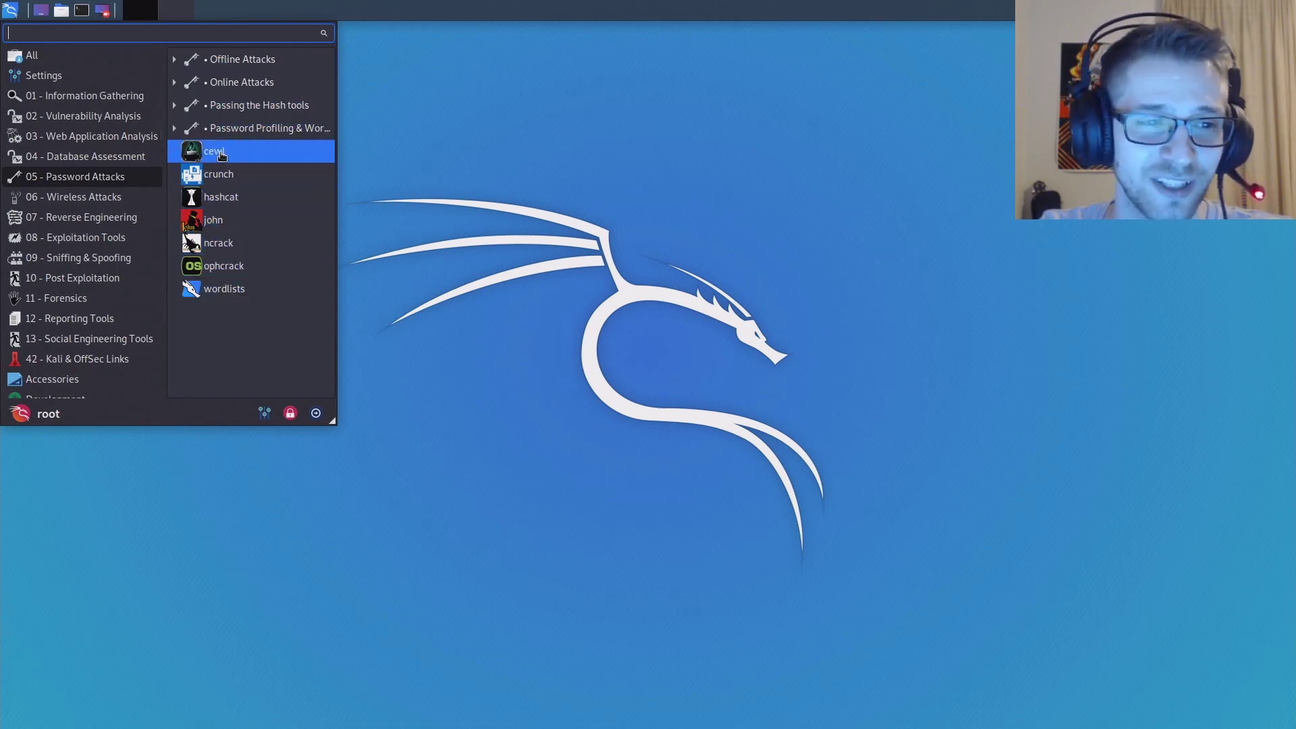
Step: Examine the tools in the application categories from Wireless Attacks through Forensics and view the remaining categories
left_click(70, 195)
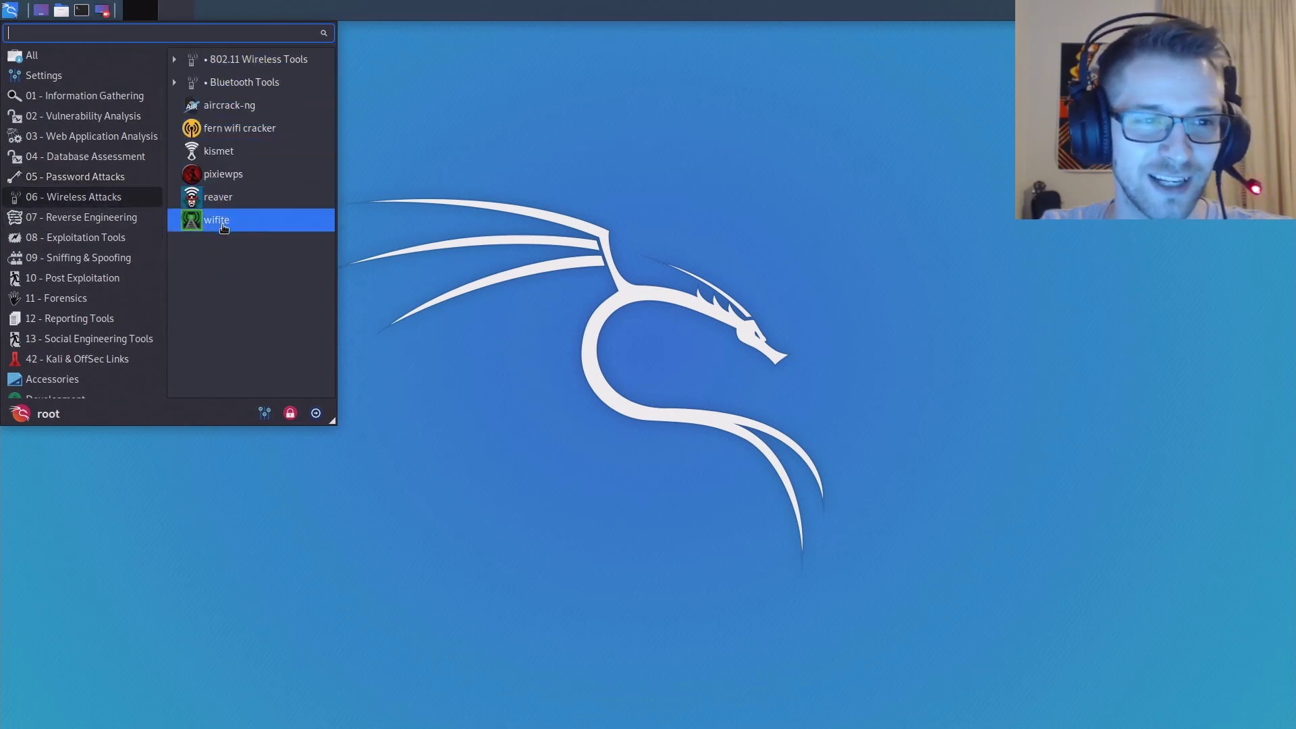
left_click(139, 222)
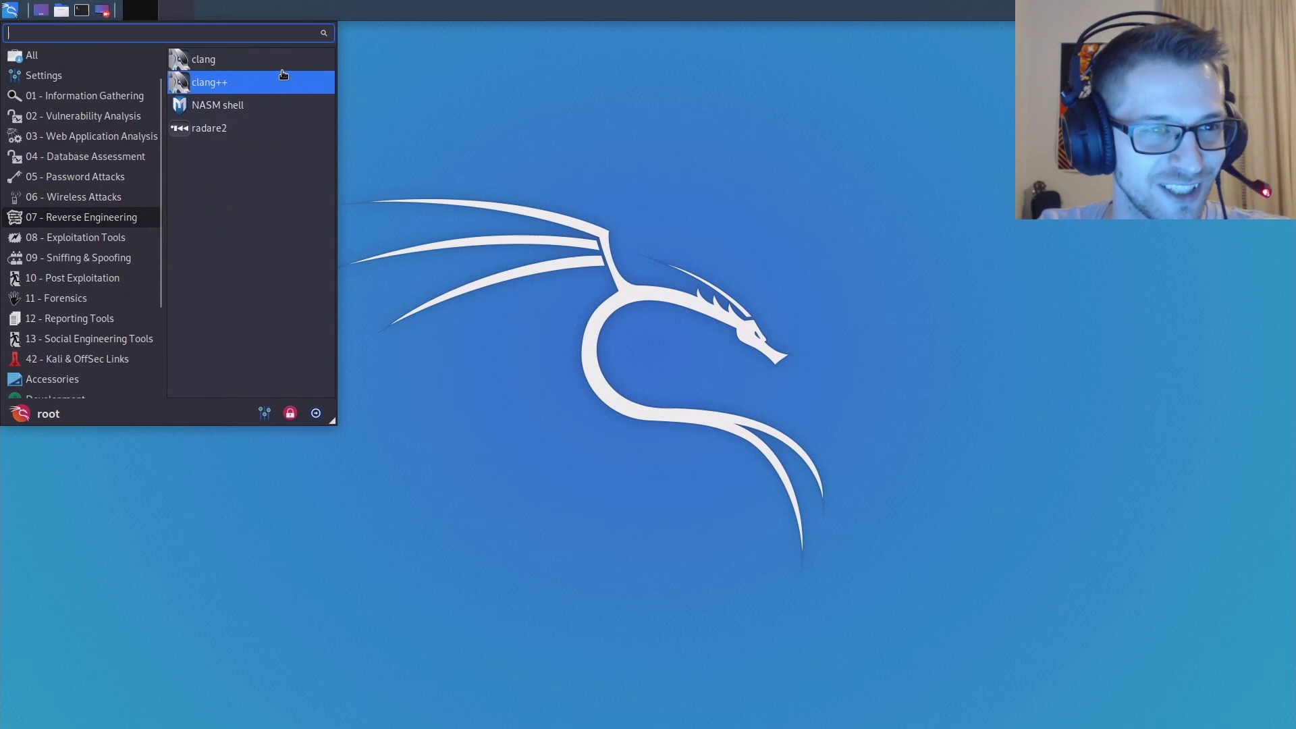
left_click(103, 236)
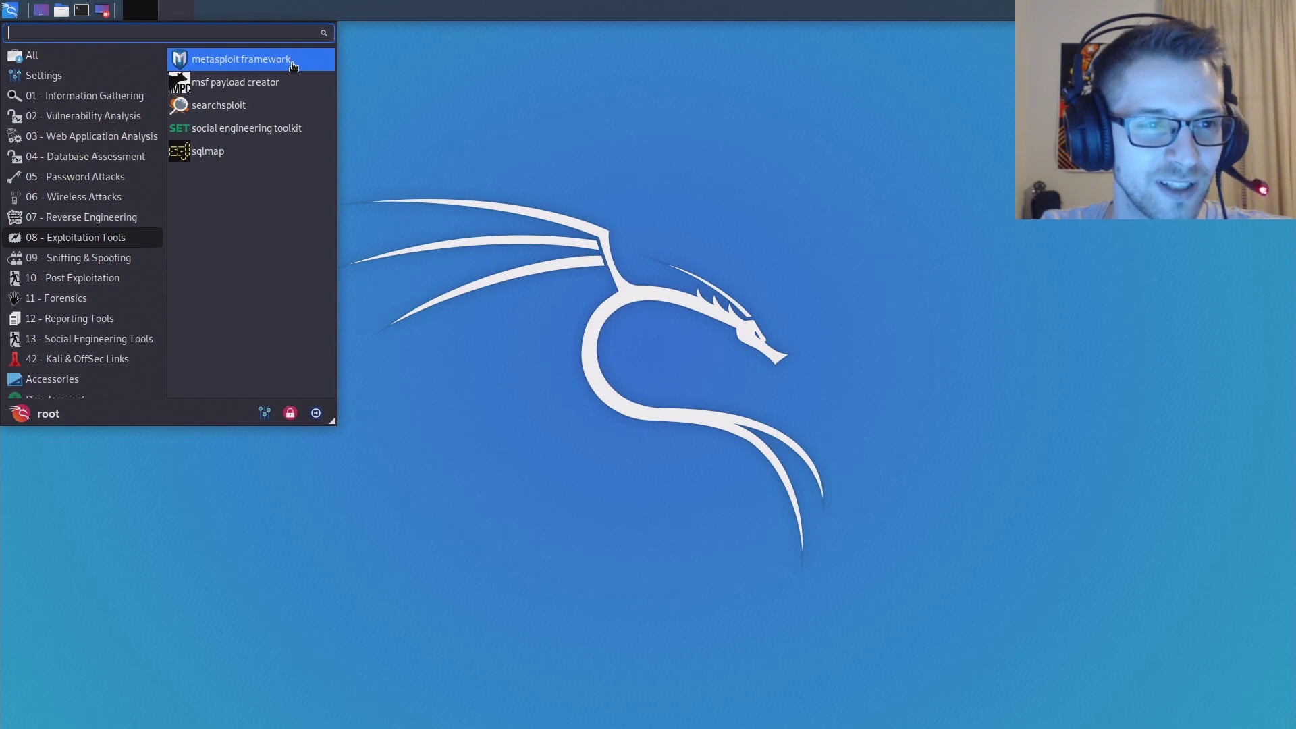
left_click(62, 259)
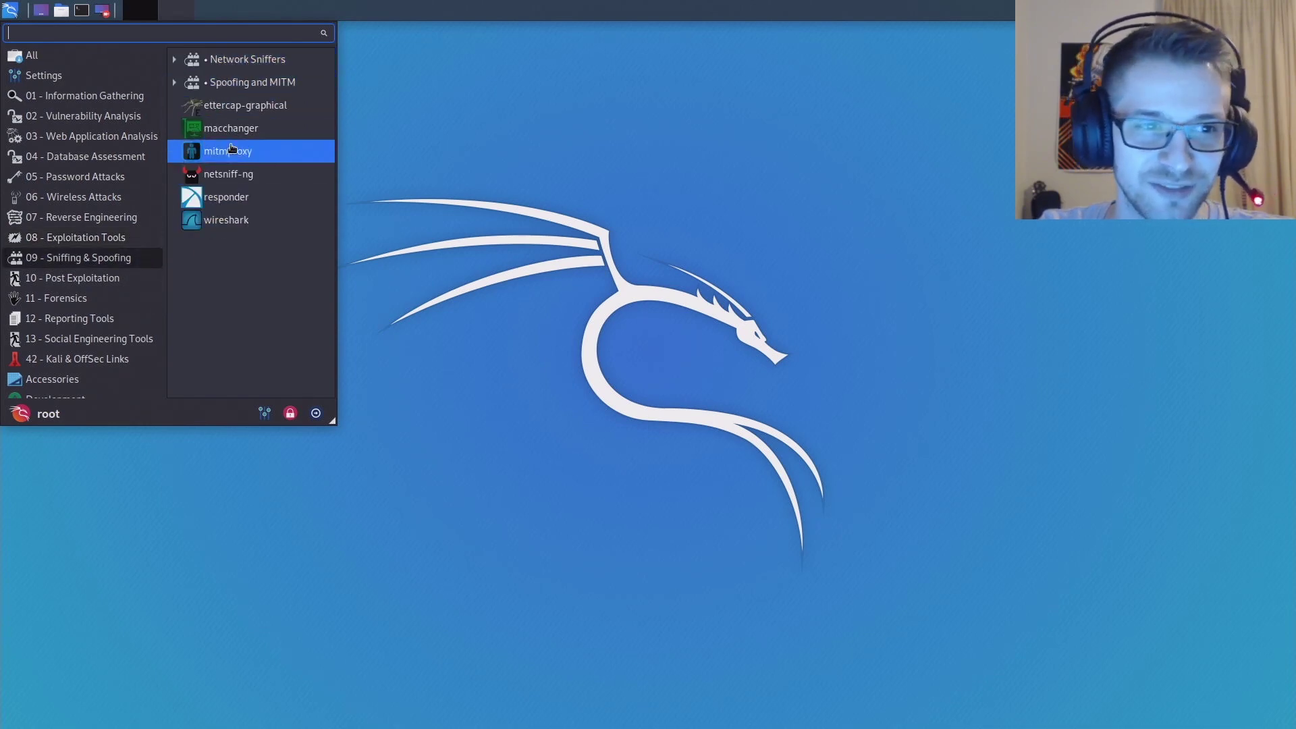
left_click(71, 284)
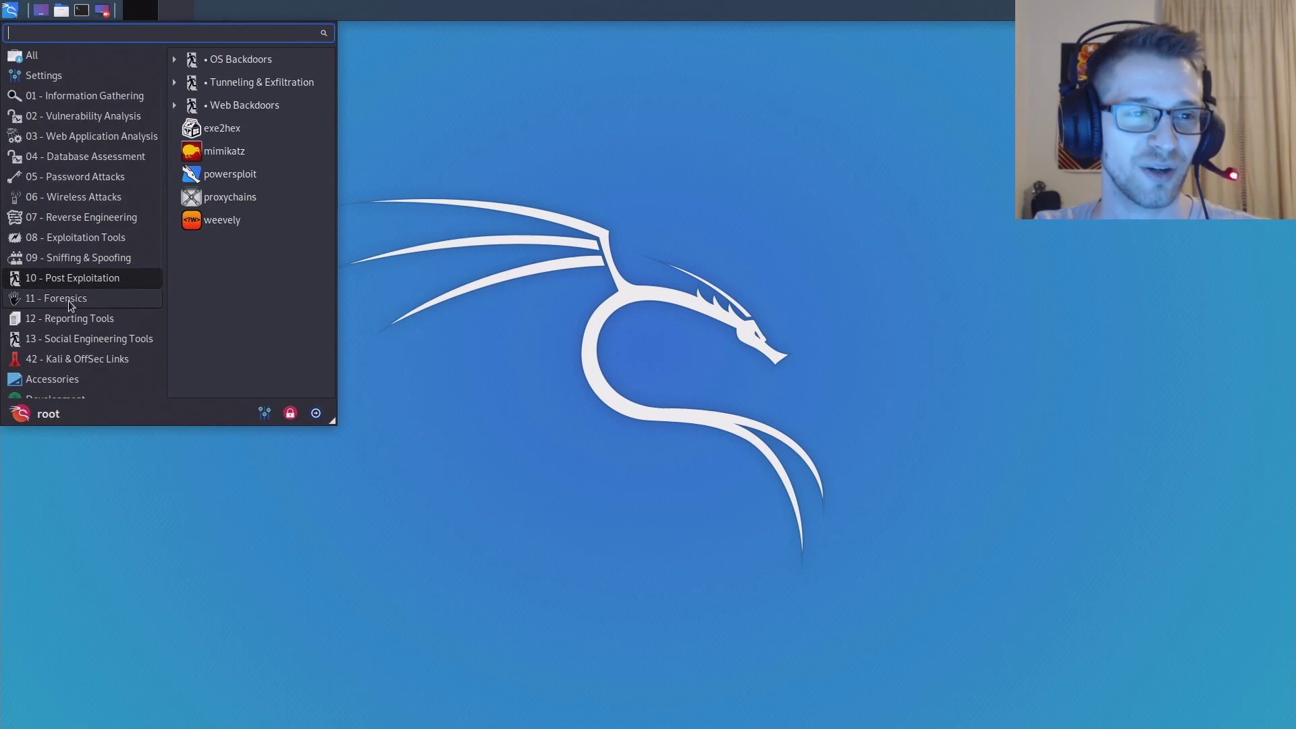
left_click(67, 301)
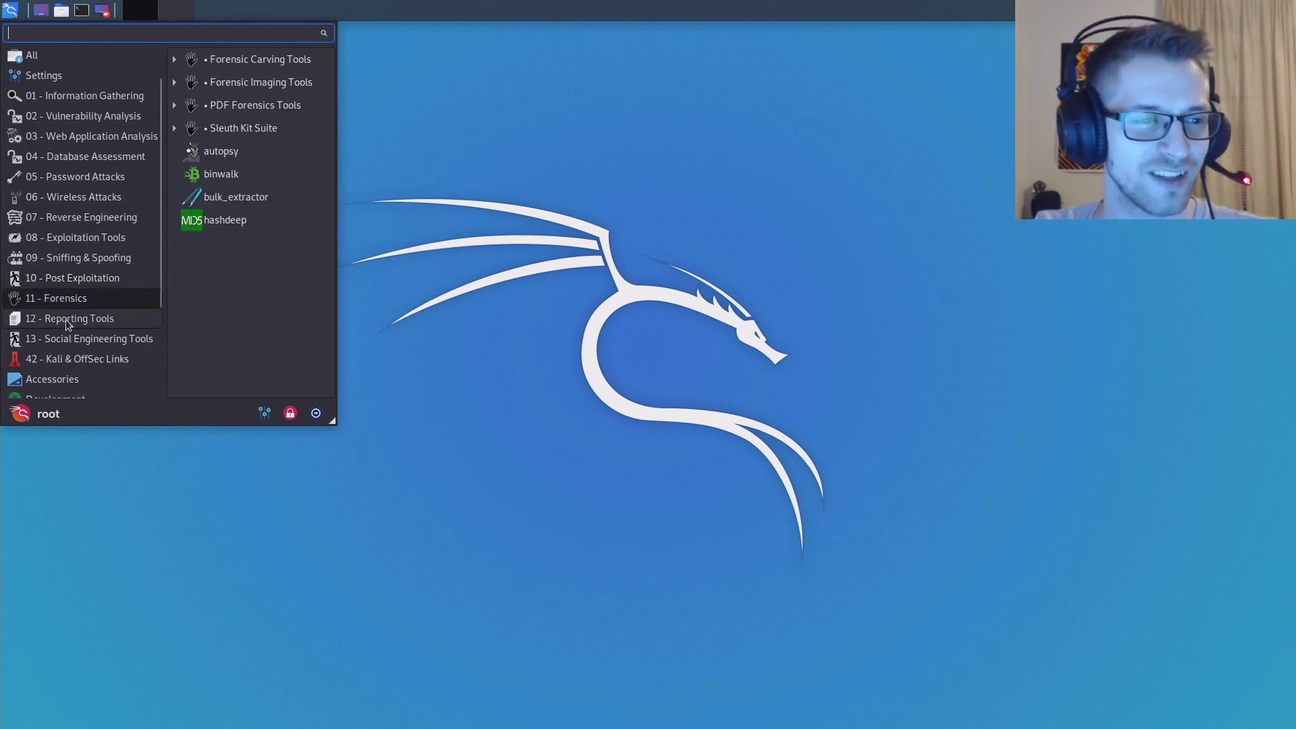
scroll(66, 318, "down", 5)
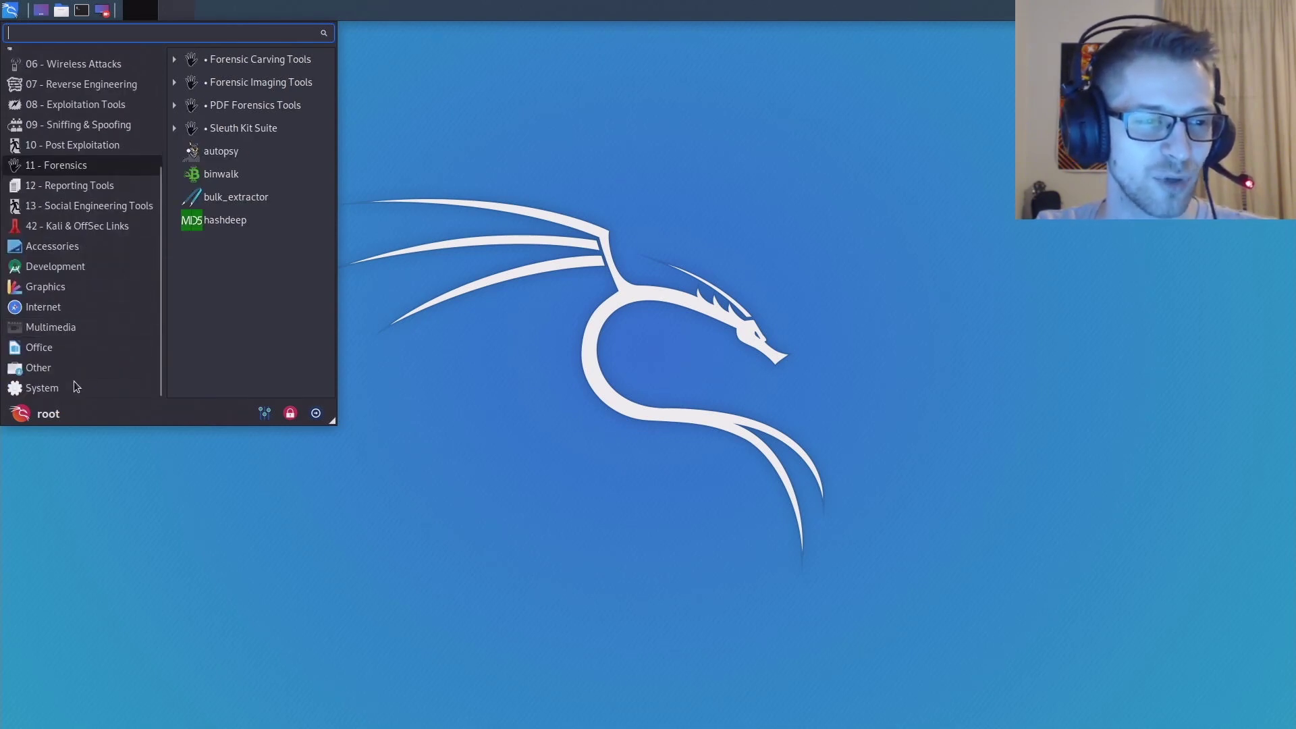